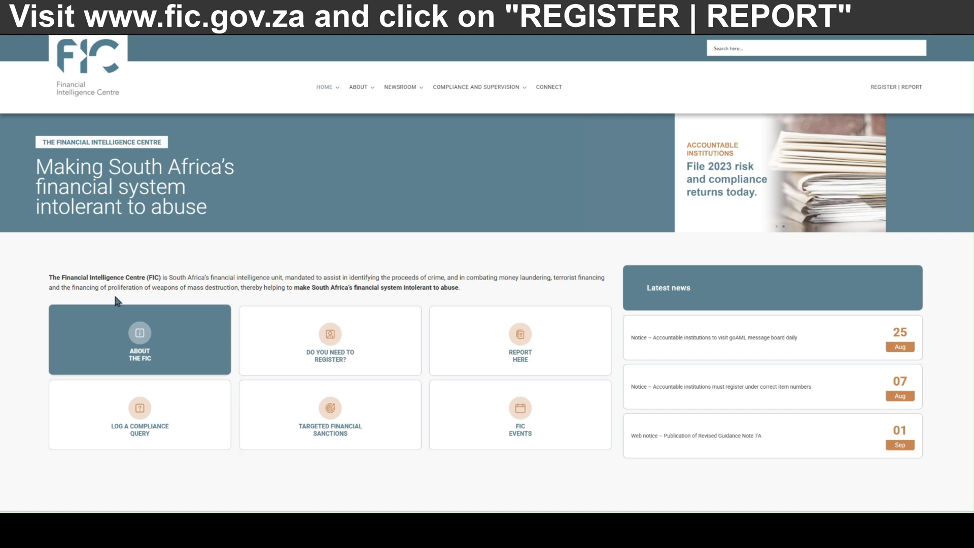
Step: Open the REGISTER | REPORT portal, dismiss the login popup and start a new registration
click(885, 87)
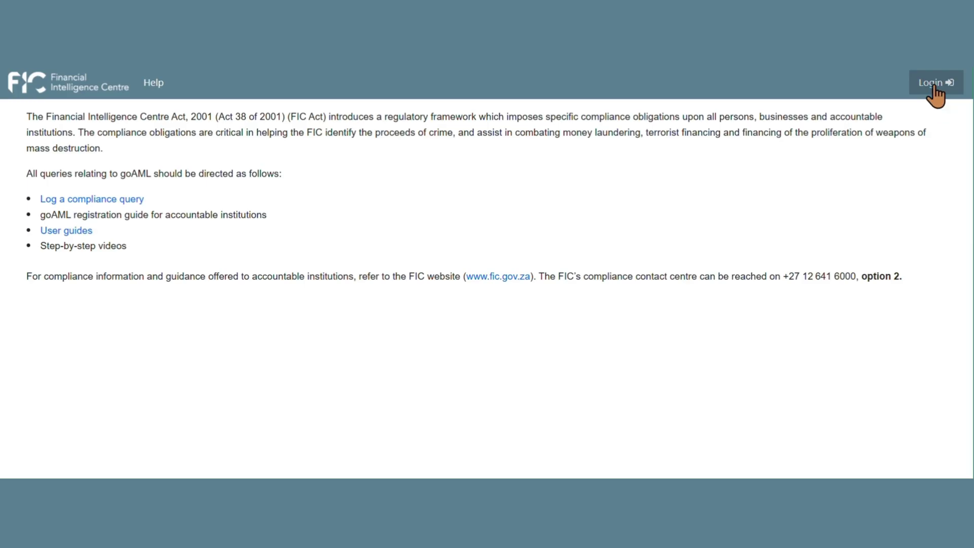
click(934, 87)
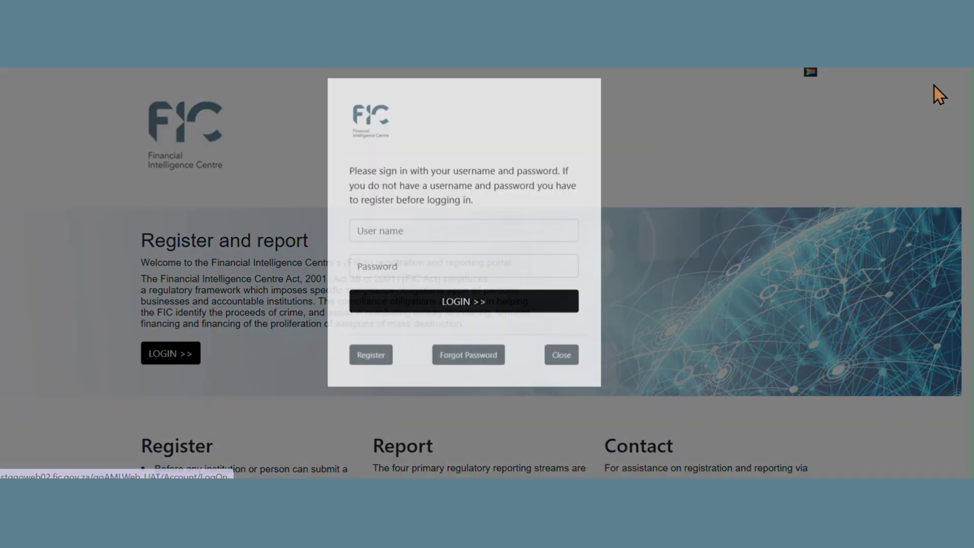
click(563, 398)
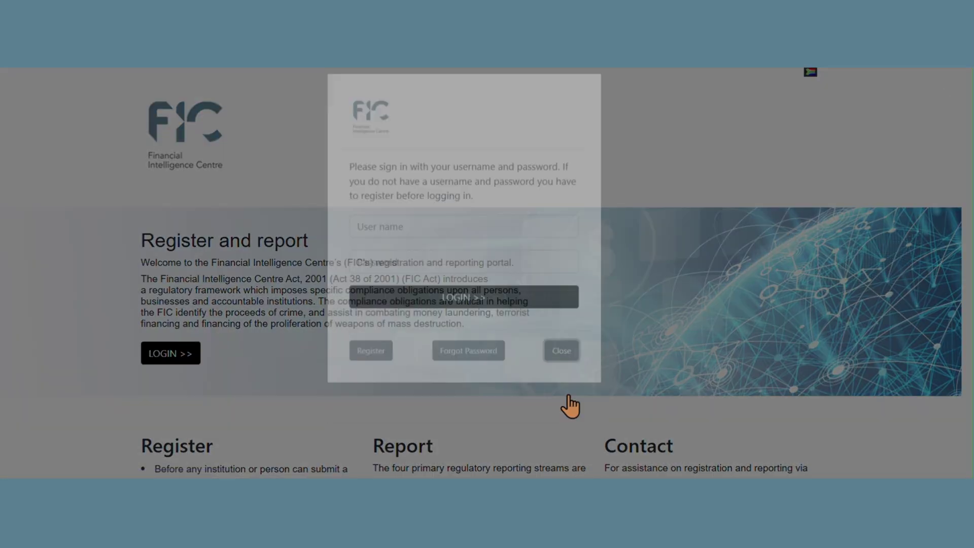
scroll(390, 391, down, 4)
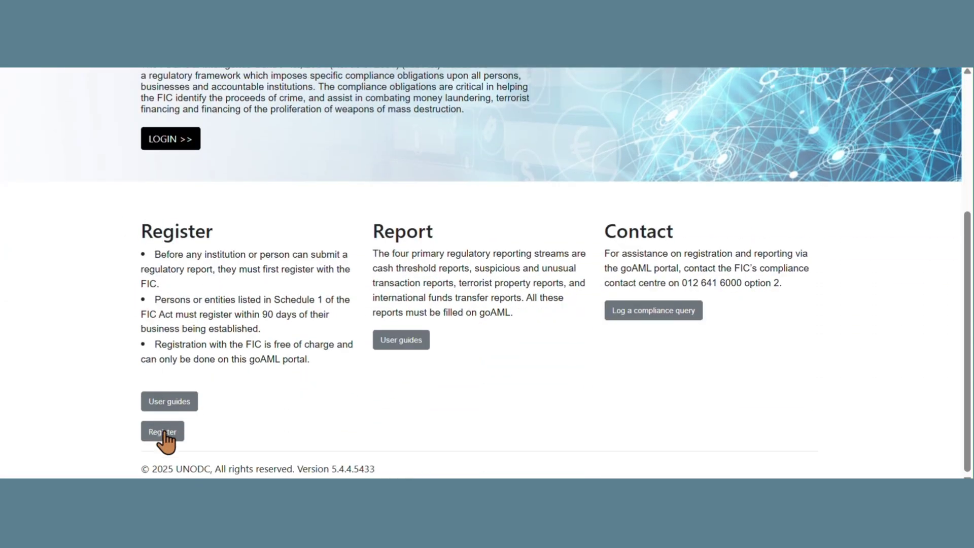
click(159, 438)
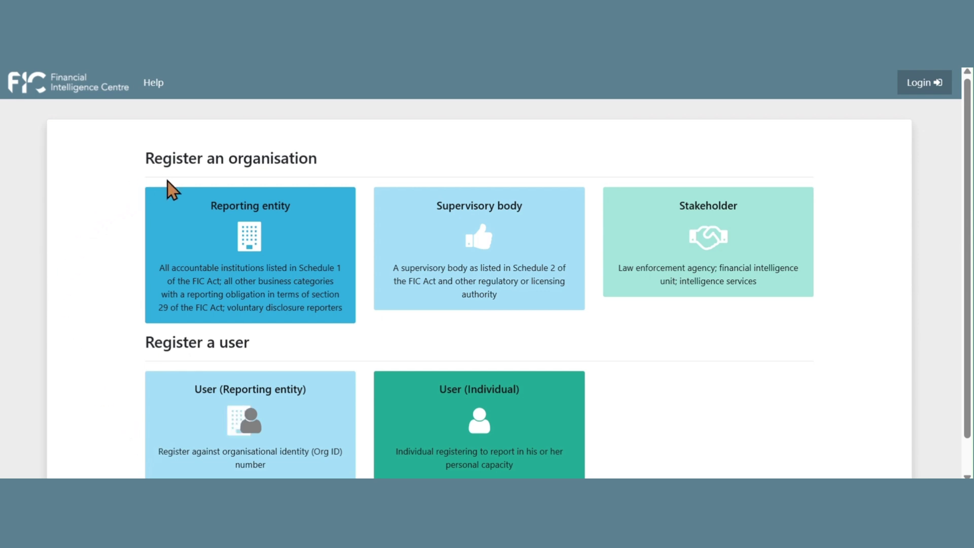
Step: Choose the Reporting entity tile under Register an organisation
click(247, 245)
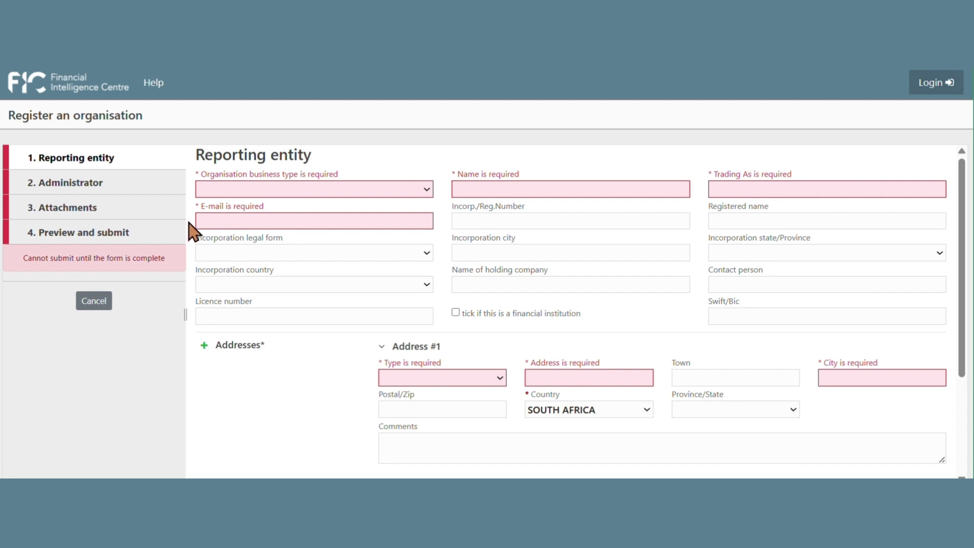
Step: Set business type S1I1 Legal Practitioners, name ABC Attorneys, trading as ABC Att. Inc, plus the organisation's e-mail
click(430, 190)
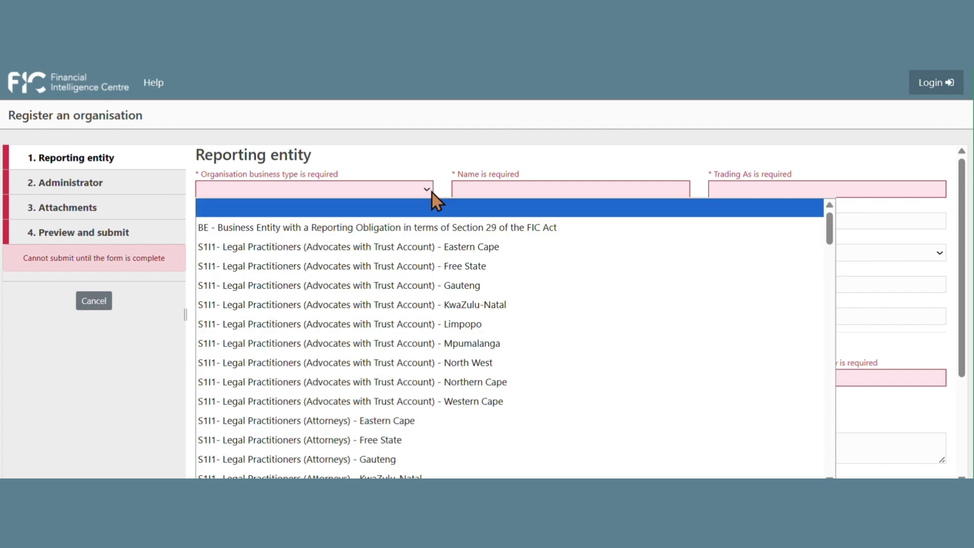
click(430, 285)
click(466, 188)
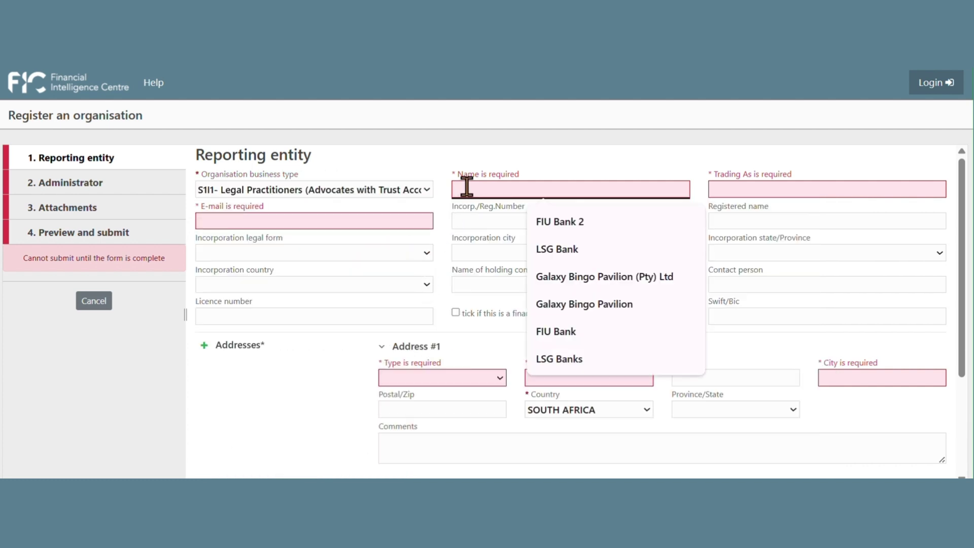
text(ABC)
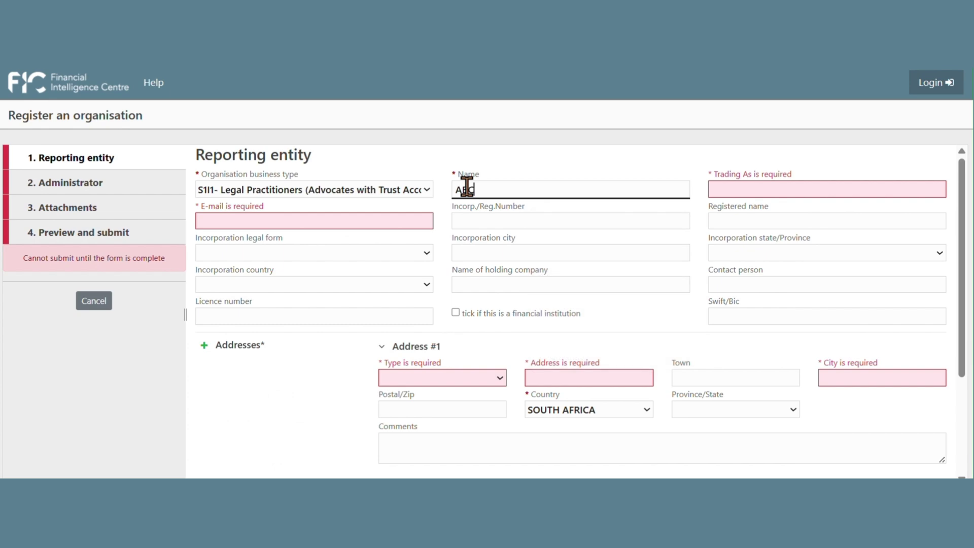
text( Attorneys)
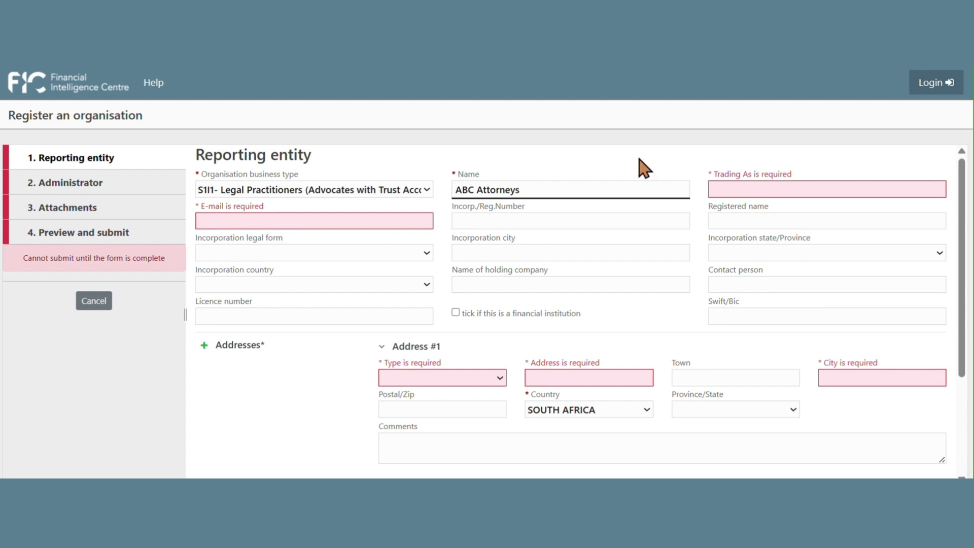
click(747, 191)
text(A)
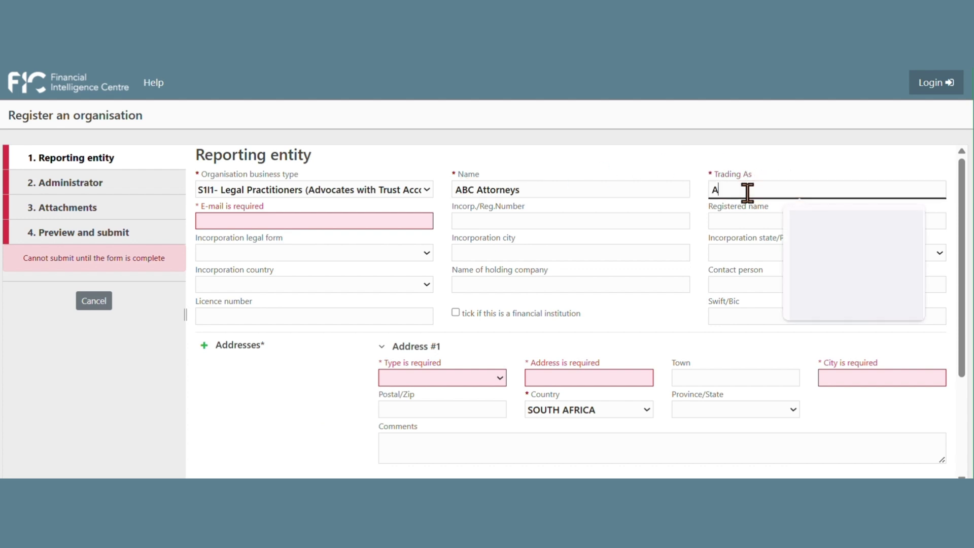
text(BC)
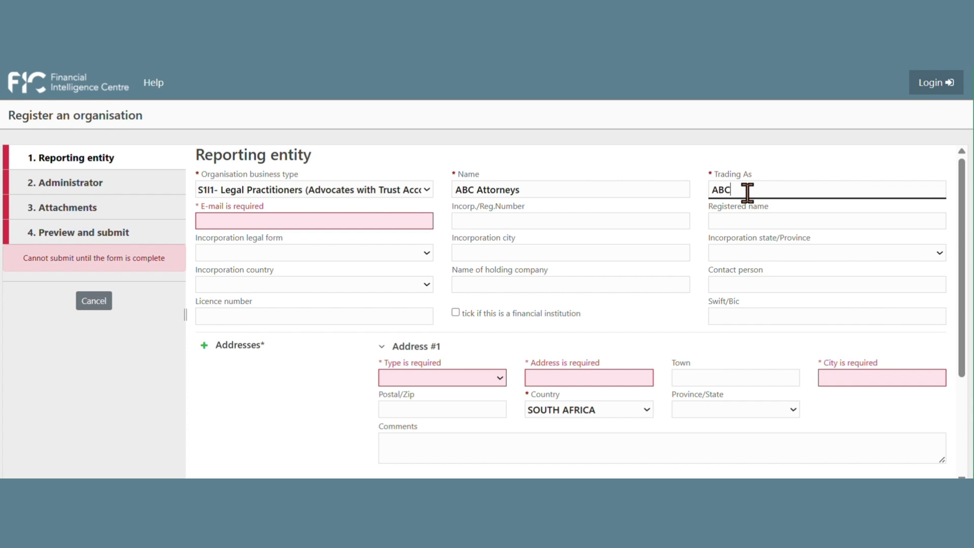
text( Att. Inc)
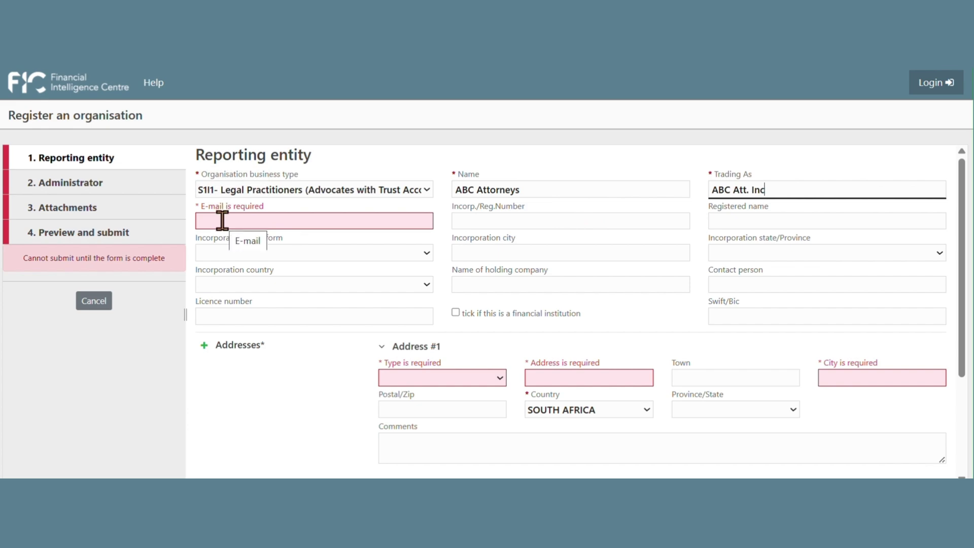
click(222, 220)
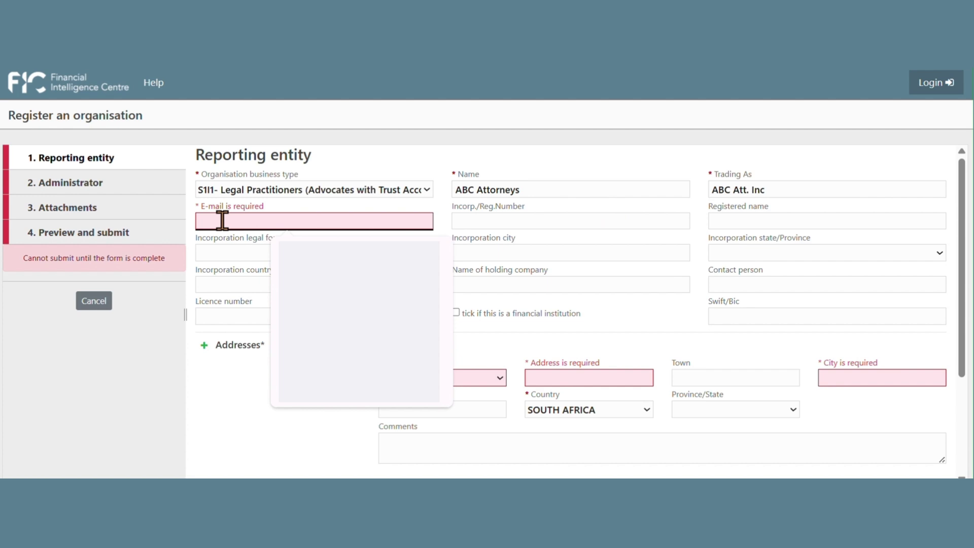
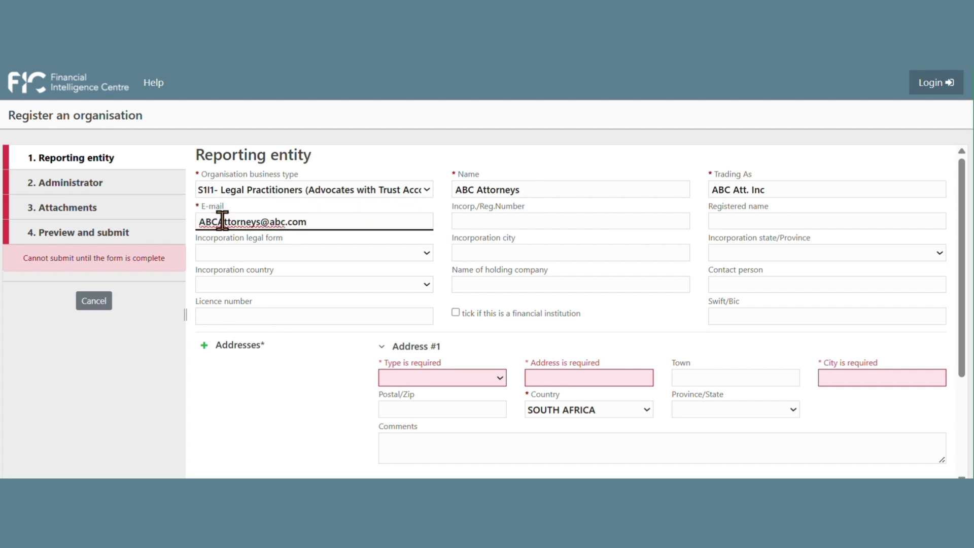
Step: Enter registration number 2010/1234/123, fixing a missing digit, and the contact person's full name
click(482, 222)
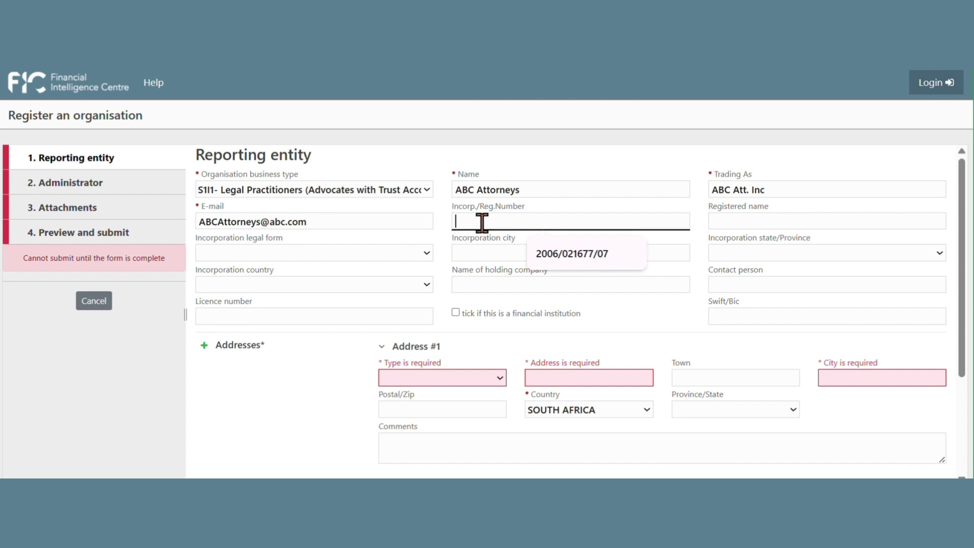
text(2010)
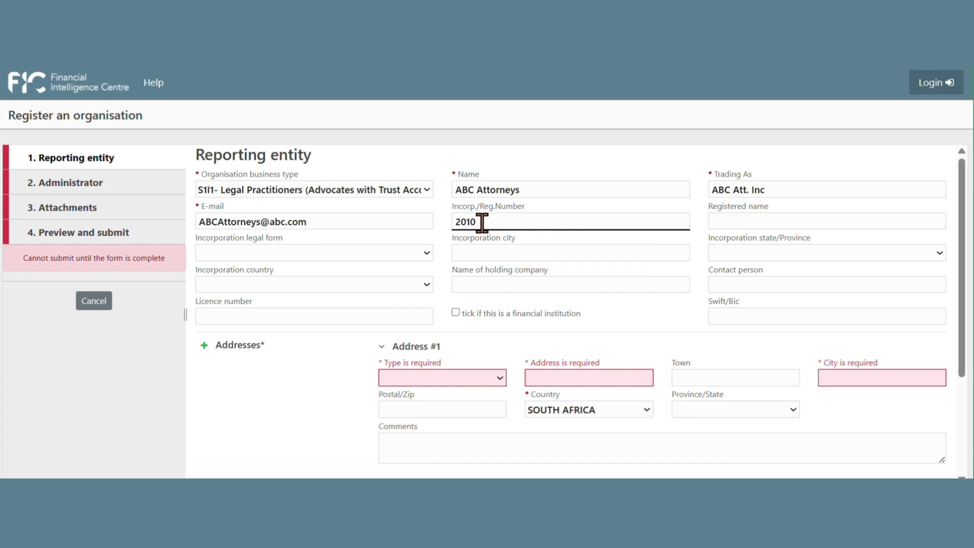
text(/234)
text(/1234/123)
click(482, 222)
text(123)
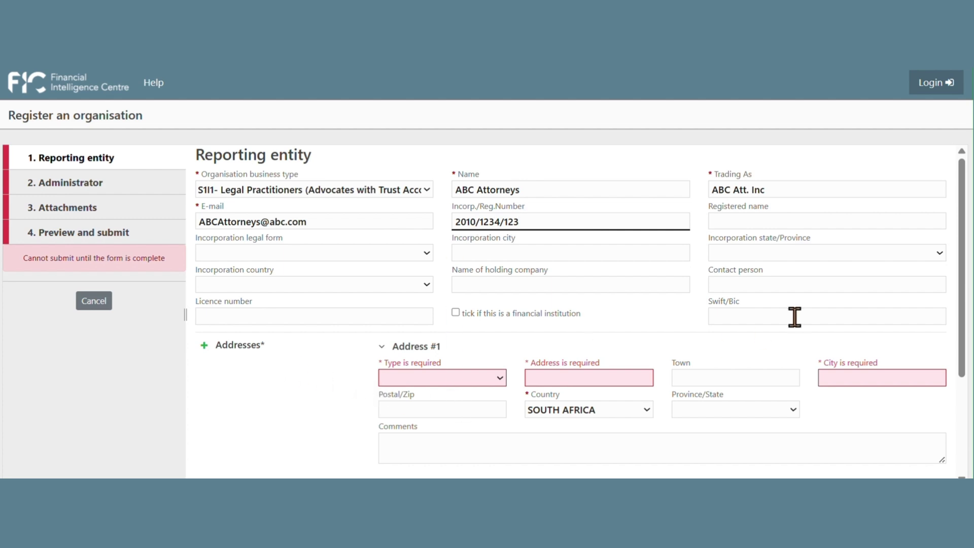
click(763, 287)
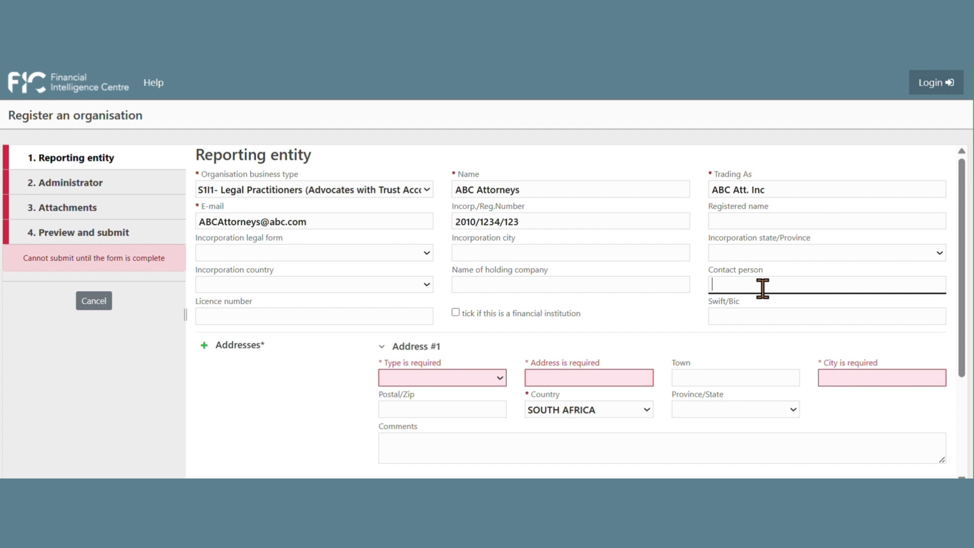
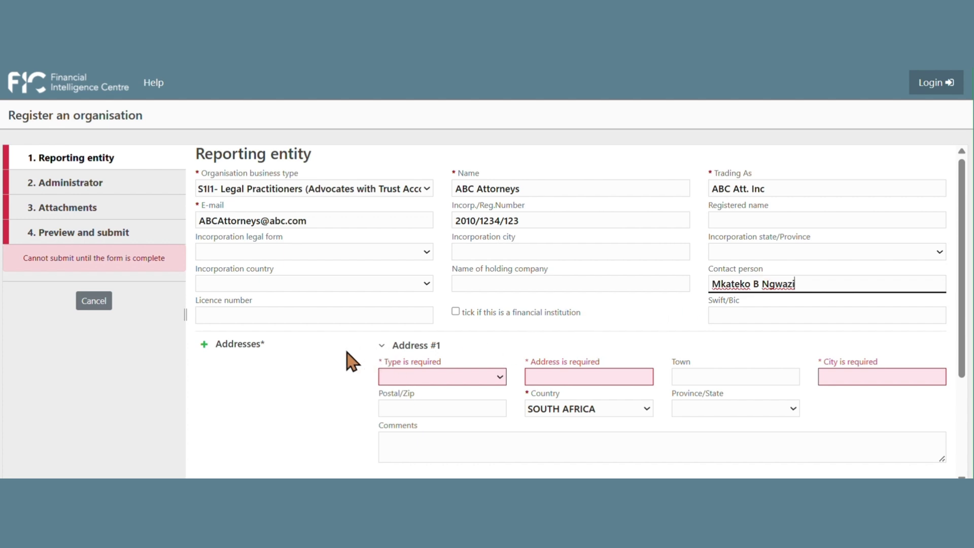
Step: Add a Business address with the street address and city Johannesburg
scroll(350, 361, down, 3)
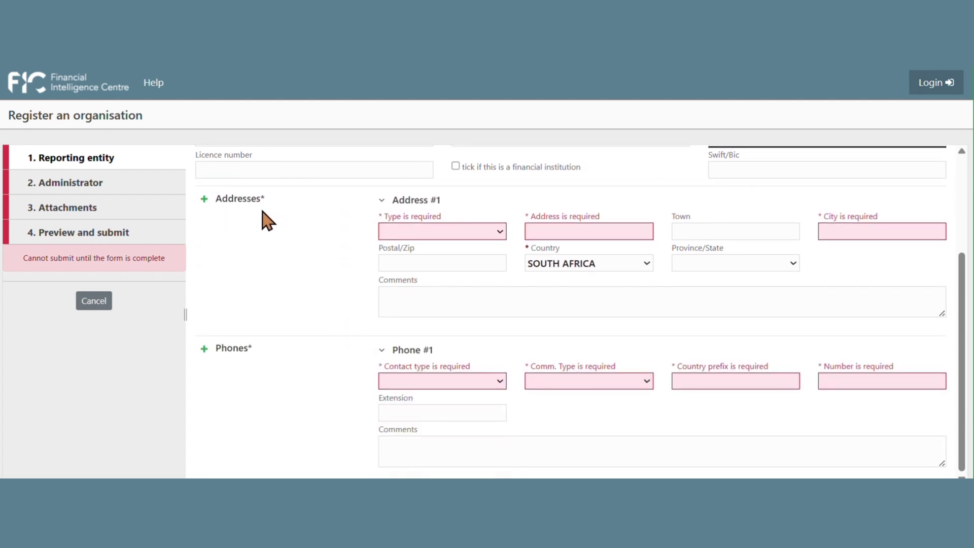
click(488, 232)
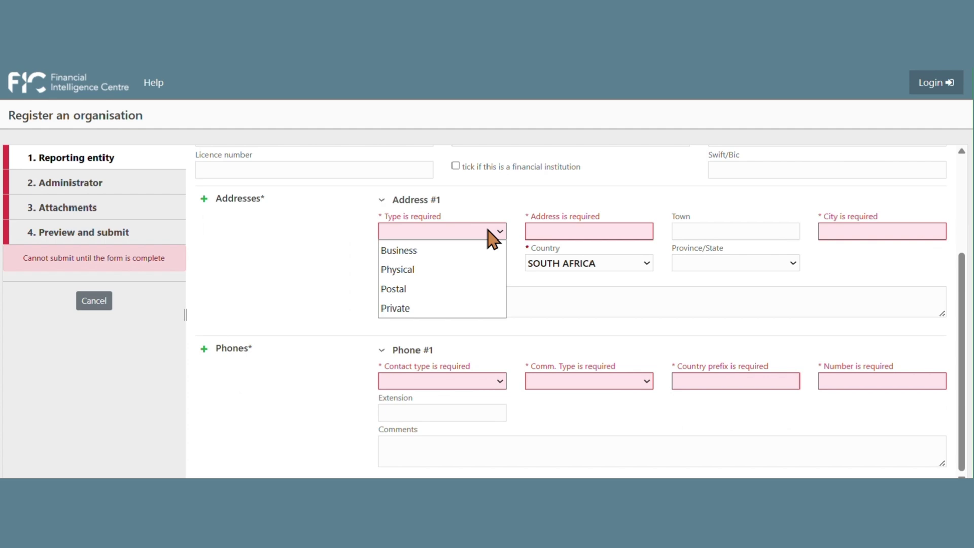
click(491, 253)
click(561, 232)
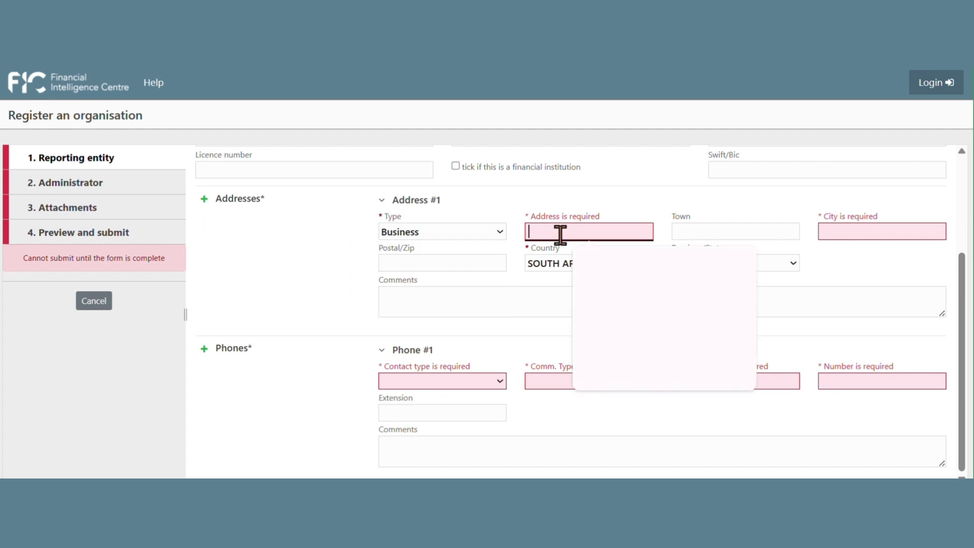
text(123)
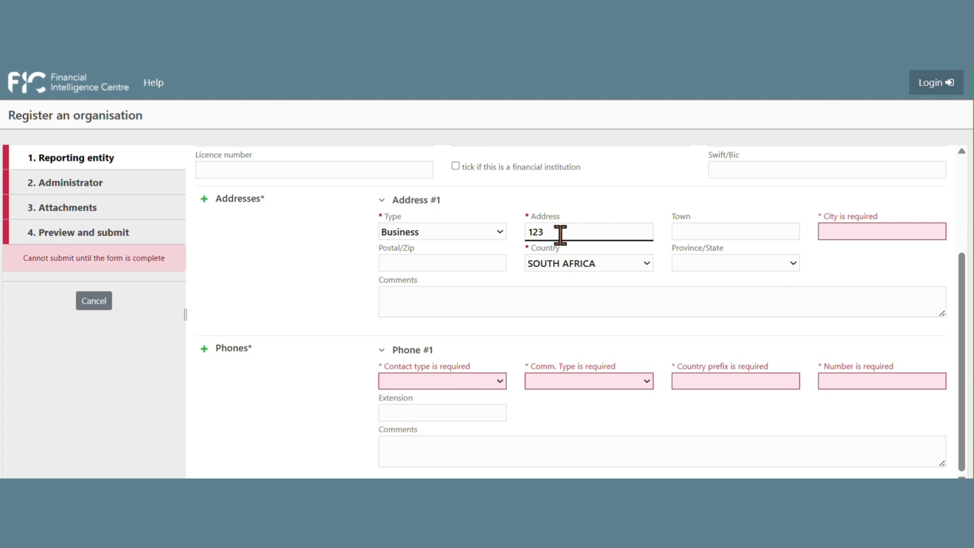
text( Oglave Ave)
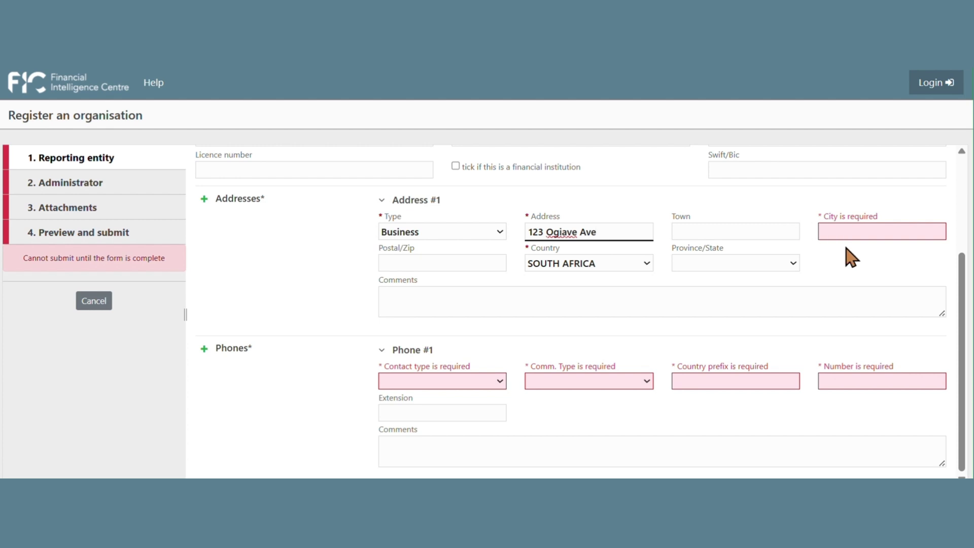
click(845, 232)
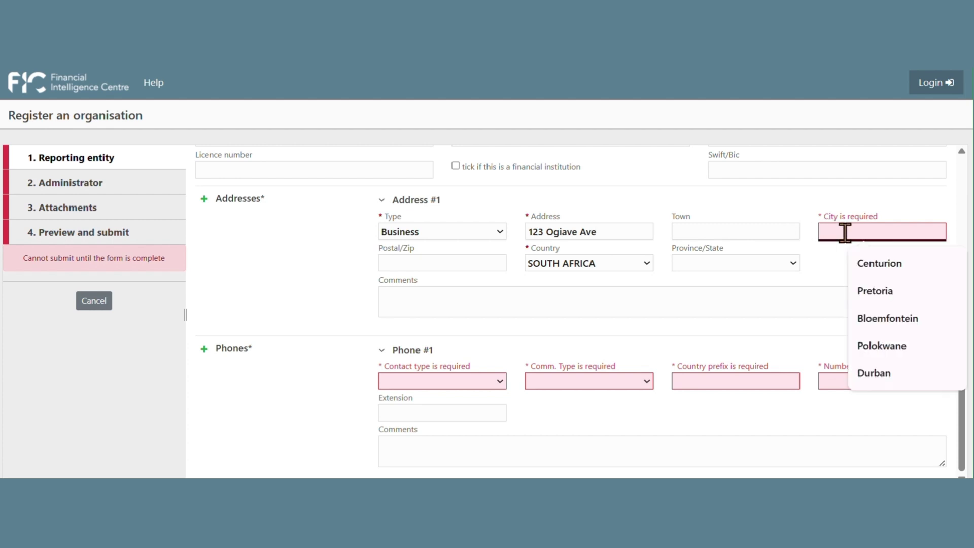
text(Johan)
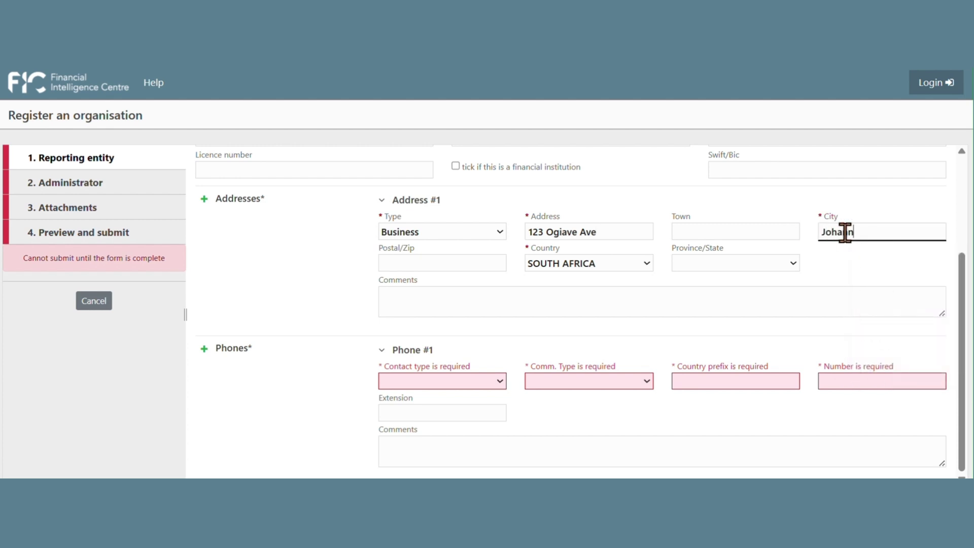
text(nesburg)
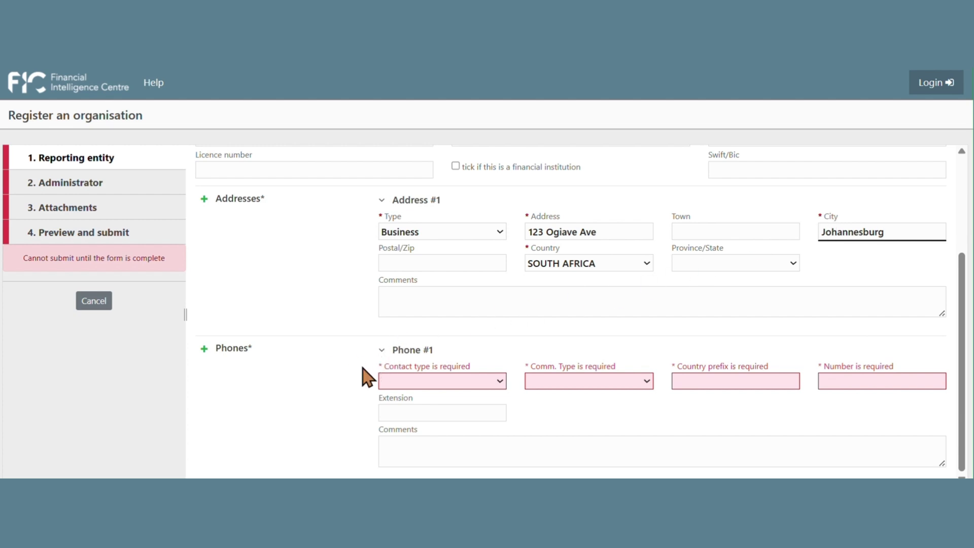
Step: Add a Business phone of type Business contact number with prefix 27 and the phone number
click(497, 383)
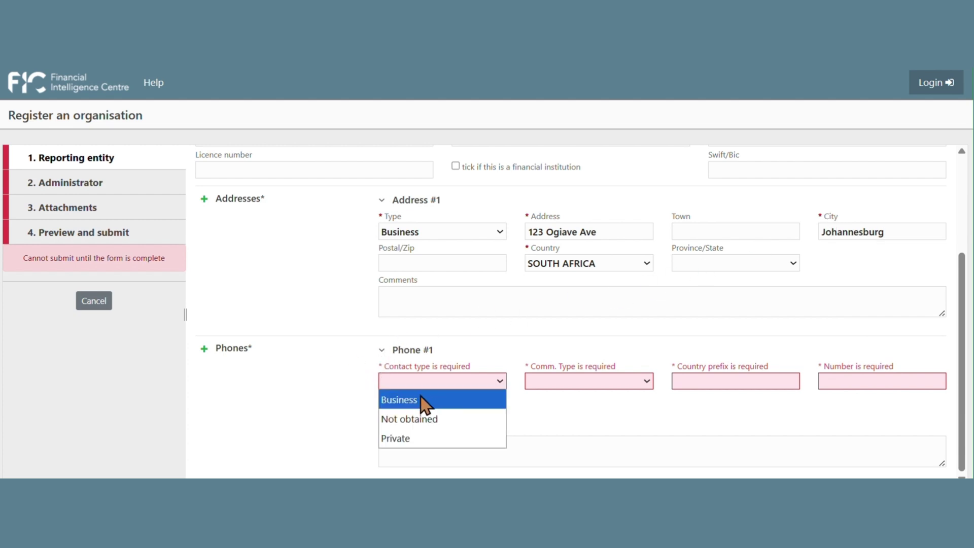
click(425, 403)
click(566, 382)
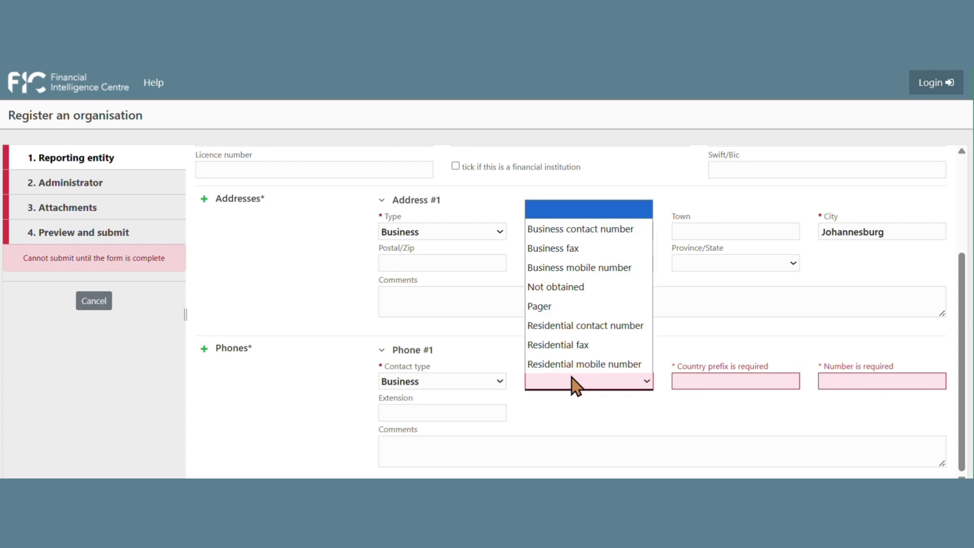
click(587, 230)
click(693, 383)
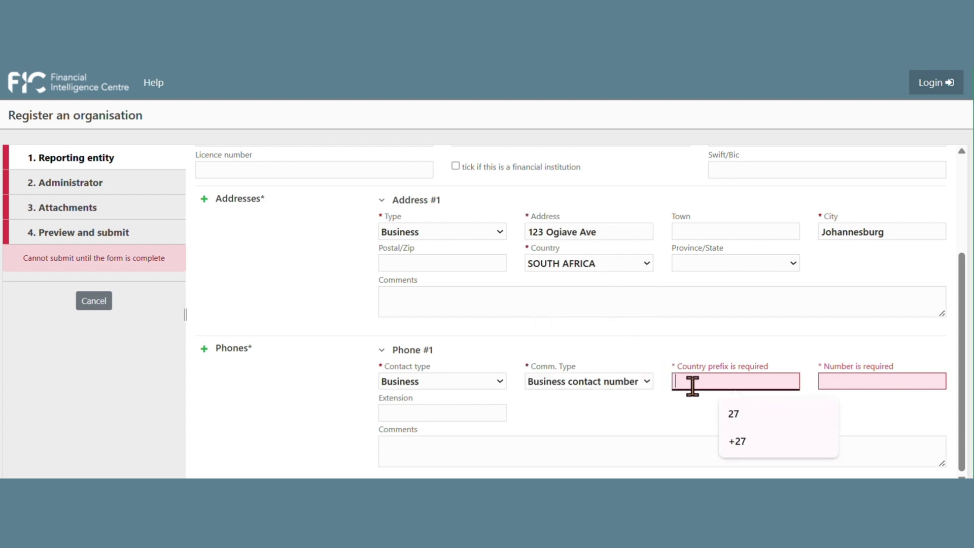
text(27)
click(841, 383)
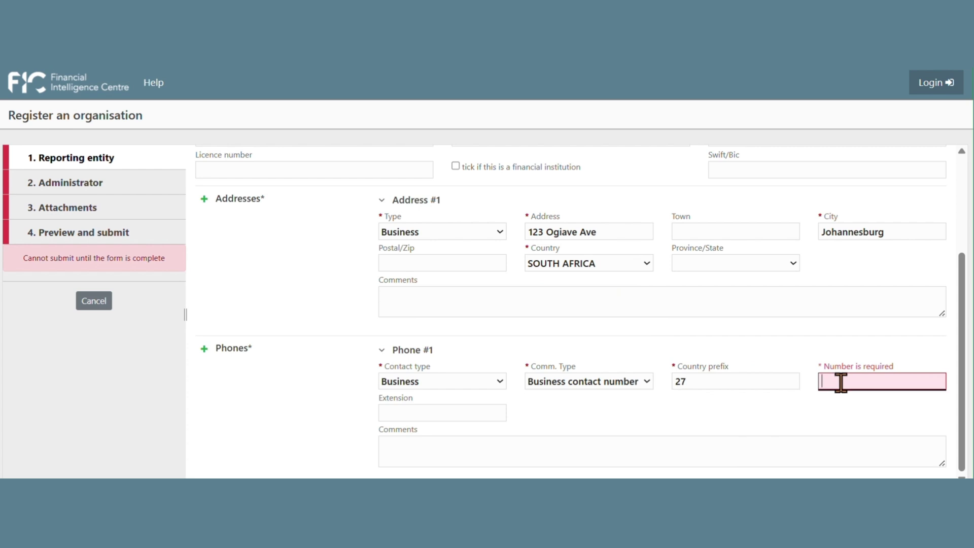
text(12345678)
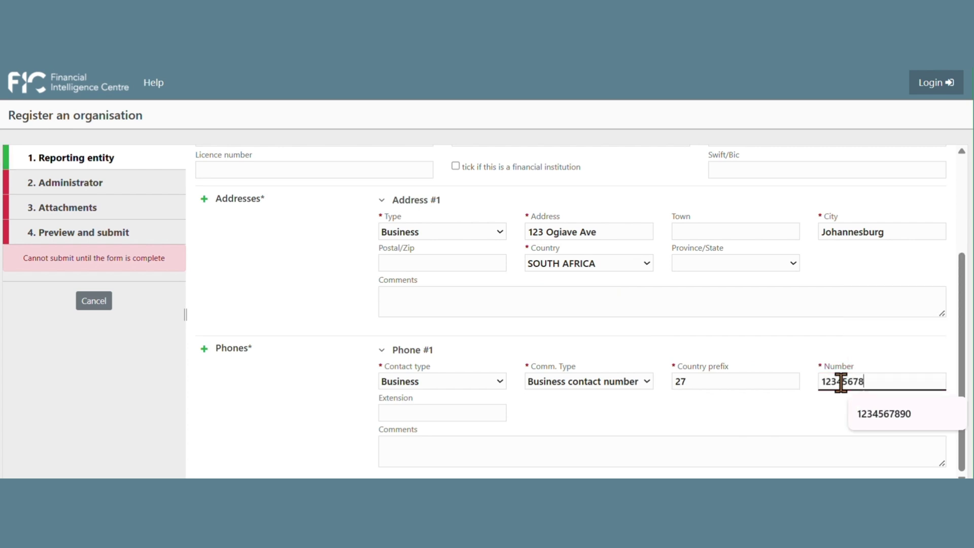
text(98)
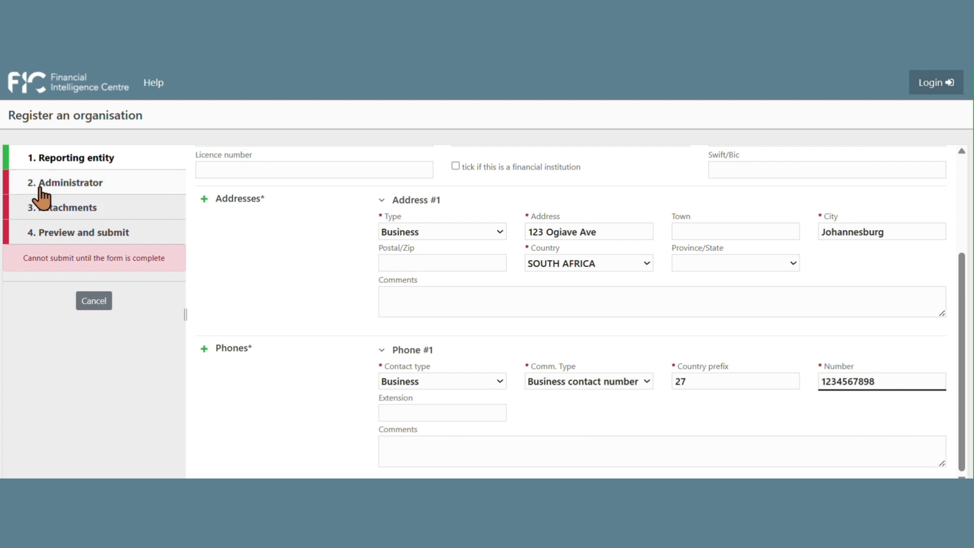
Step: Give the administrator title Adv., first name and surname, gender Female and birth date 2025/08/01
click(46, 185)
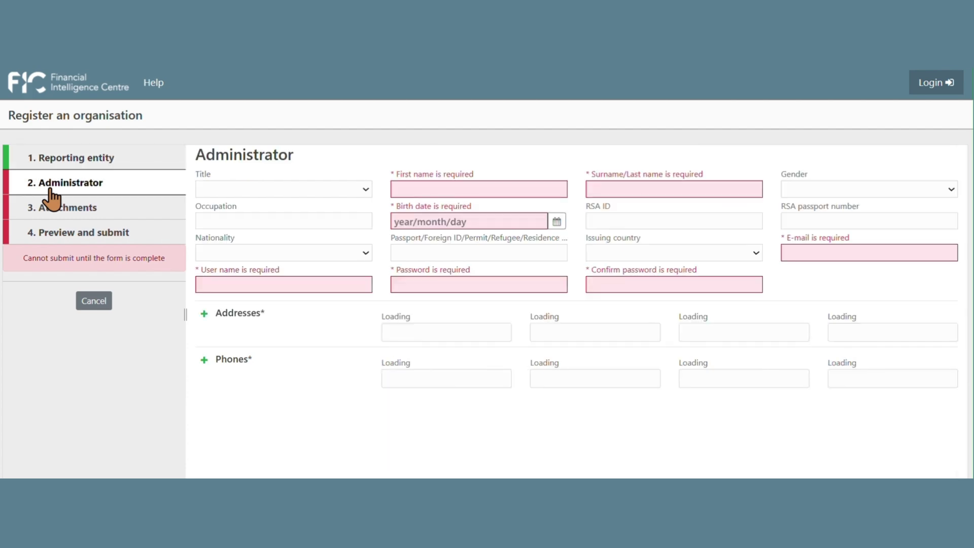
click(344, 196)
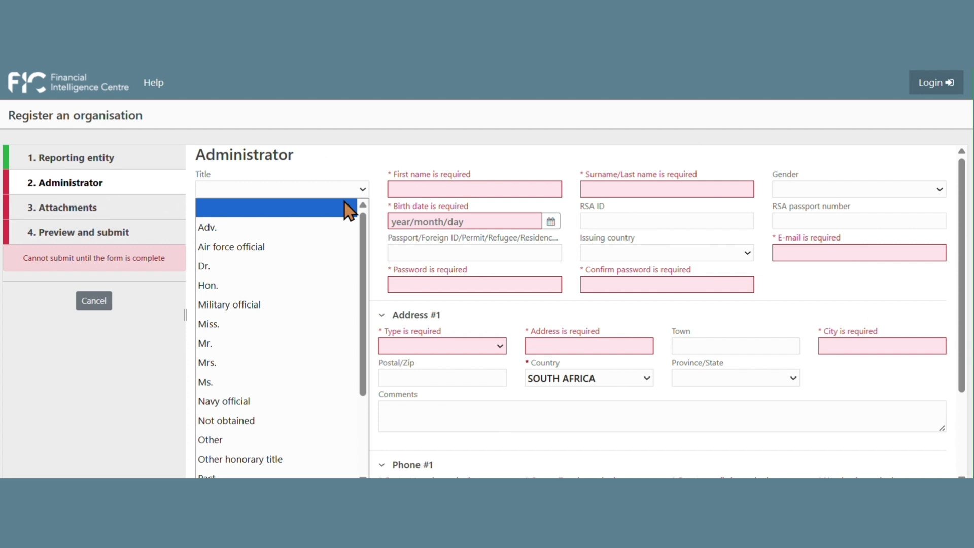
click(339, 228)
click(453, 188)
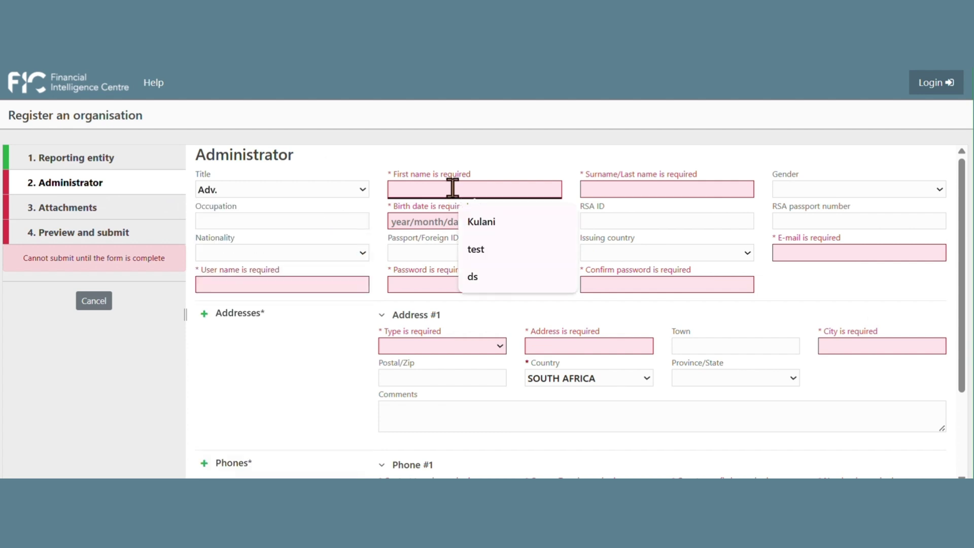
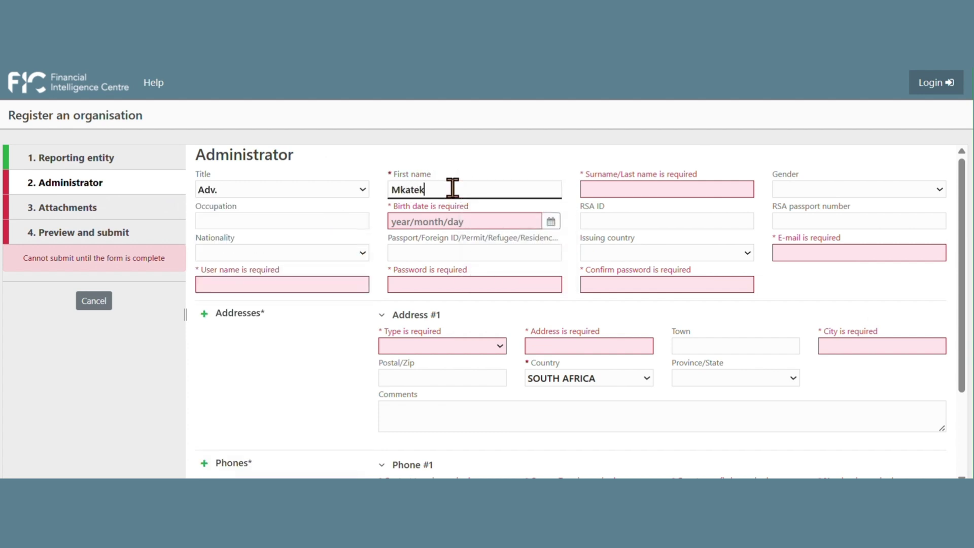
click(681, 189)
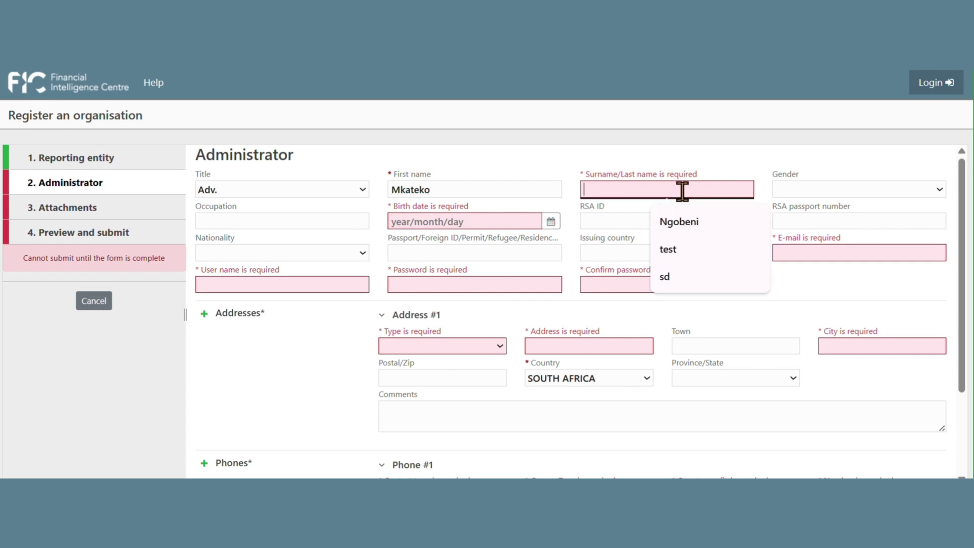
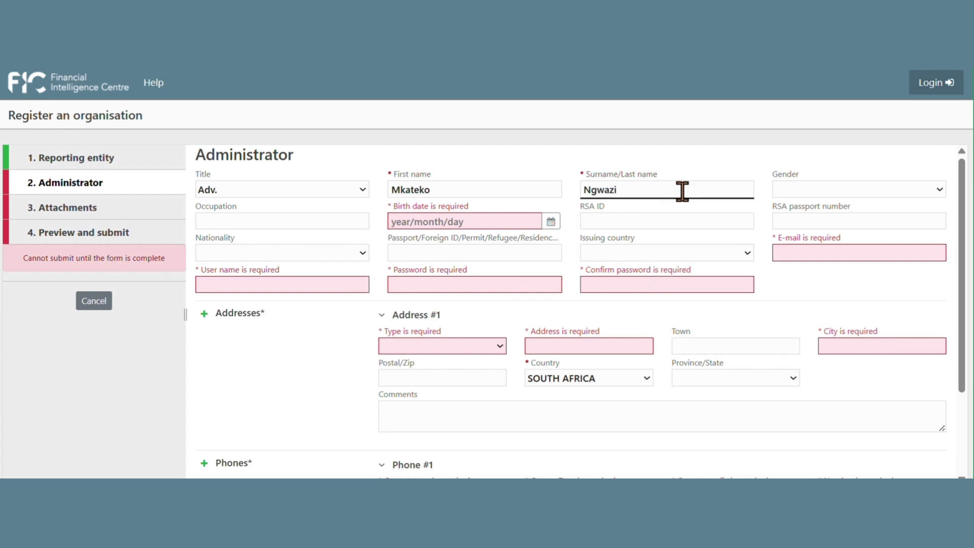
click(852, 193)
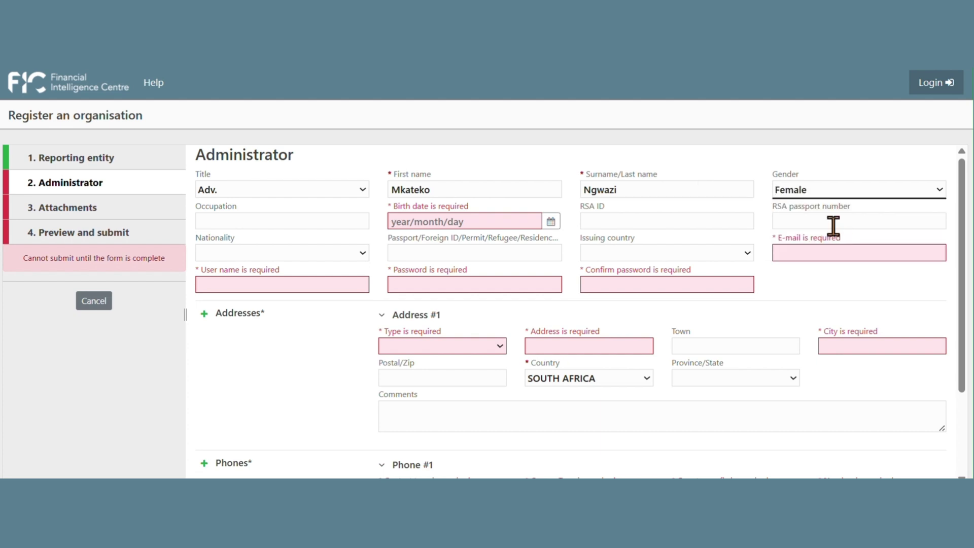
click(552, 222)
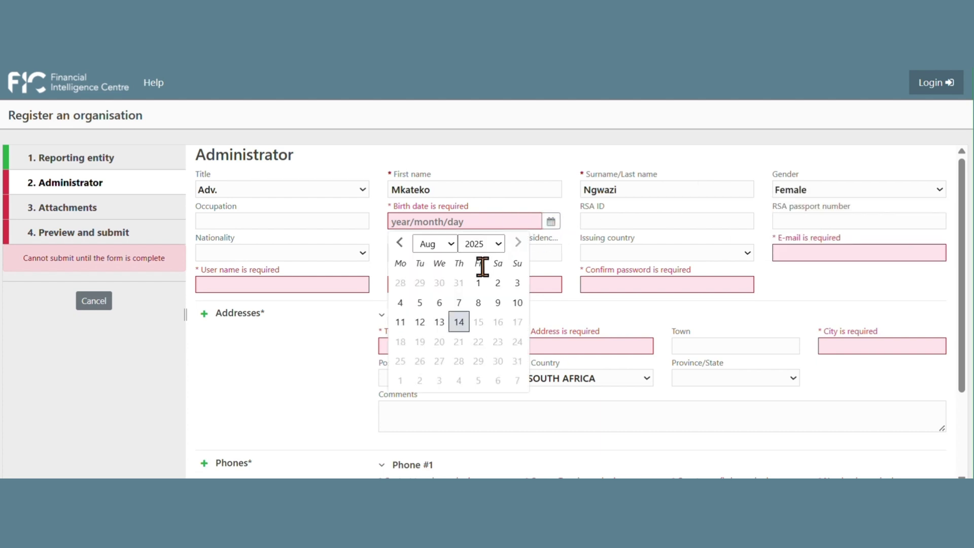
click(479, 282)
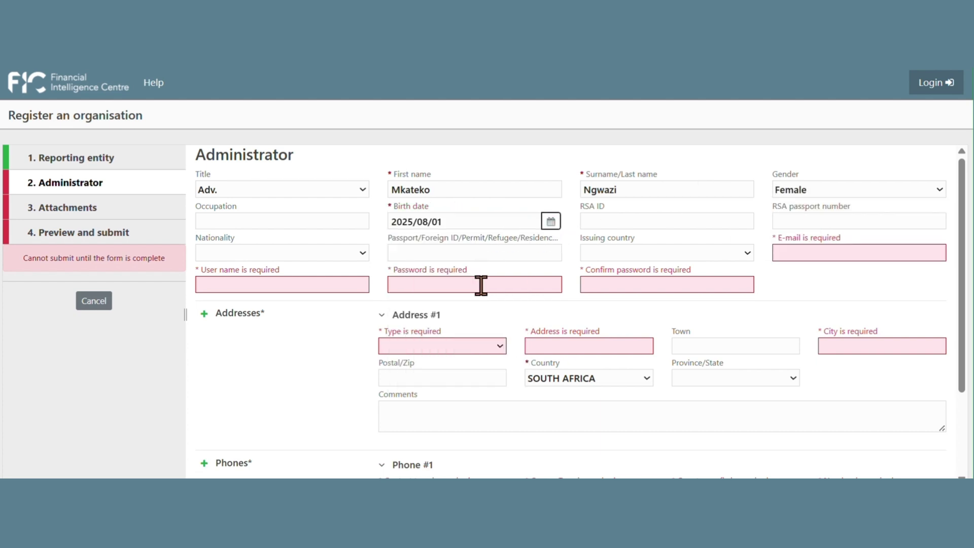
Step: Enter the administrator's user name, then the account password and its confirmation
click(259, 287)
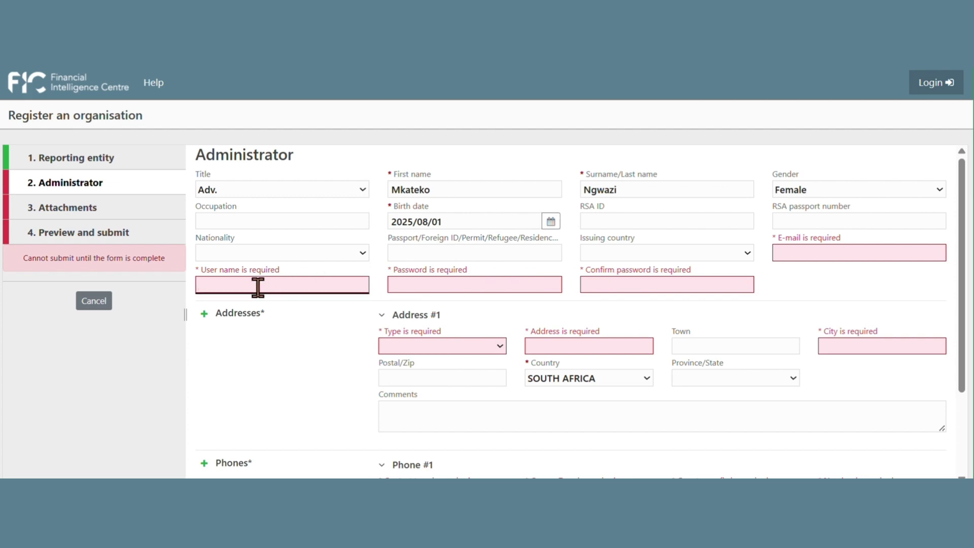
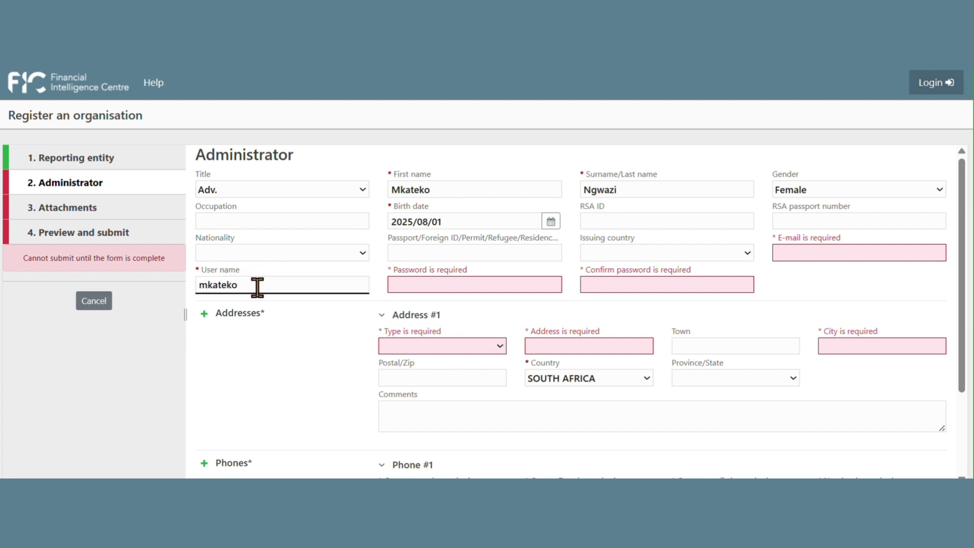
click(466, 283)
text(P)
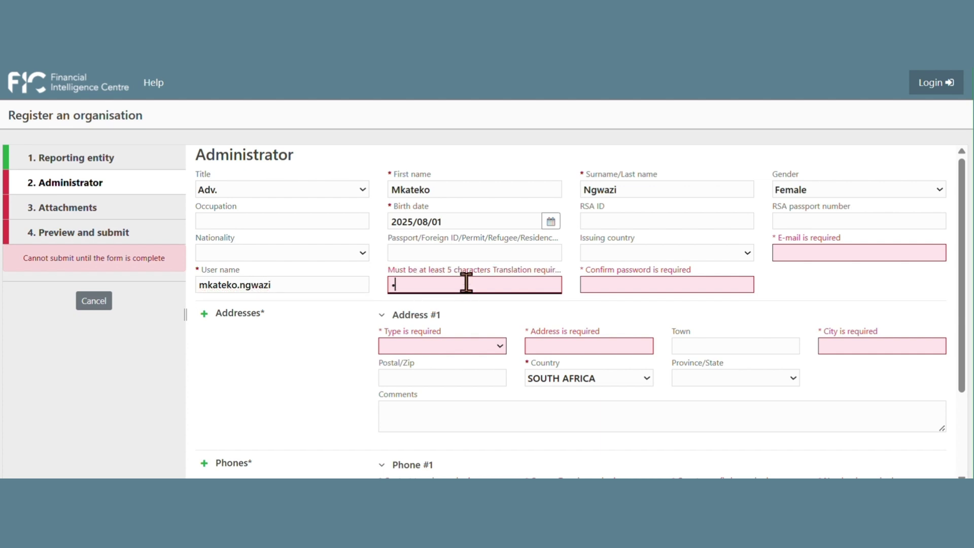
text(assword1)
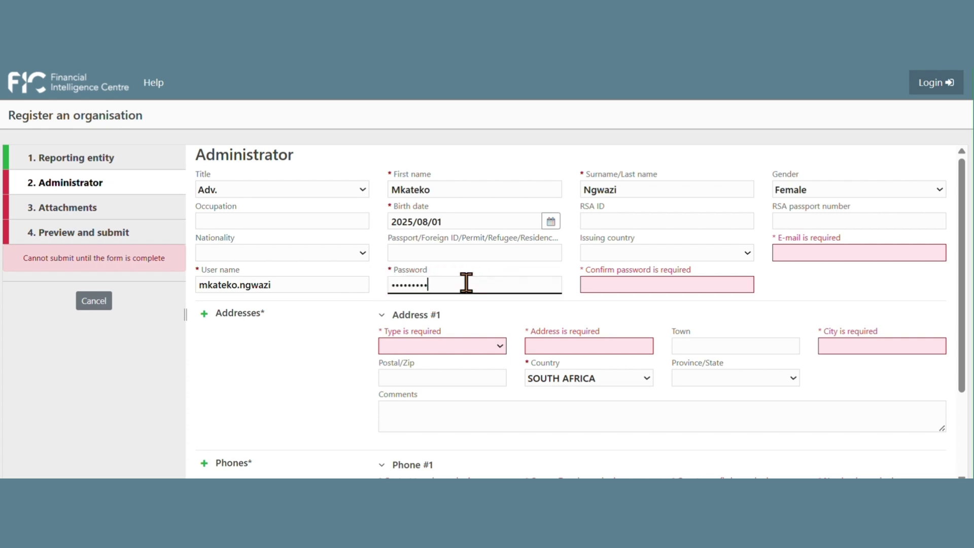
text(!)
click(629, 283)
text(P)
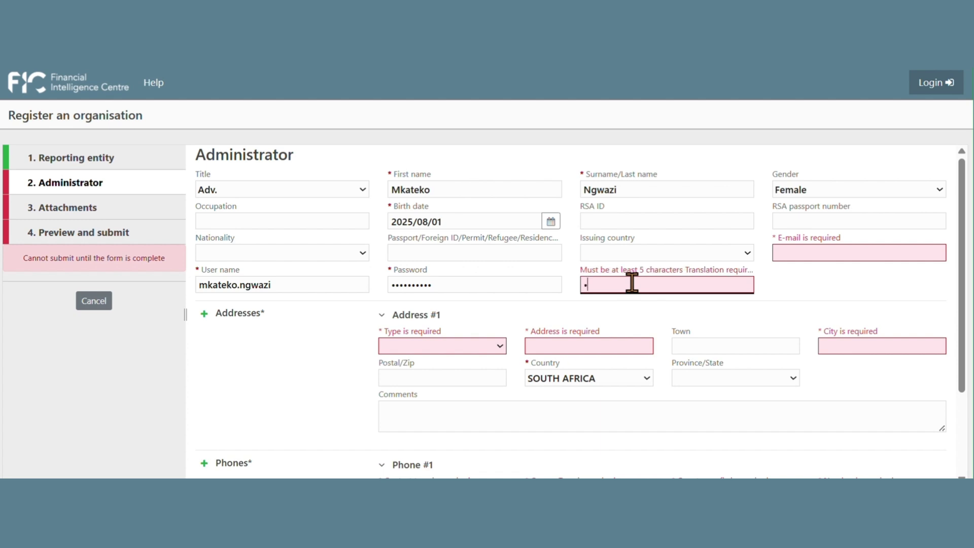
text(assword1!)
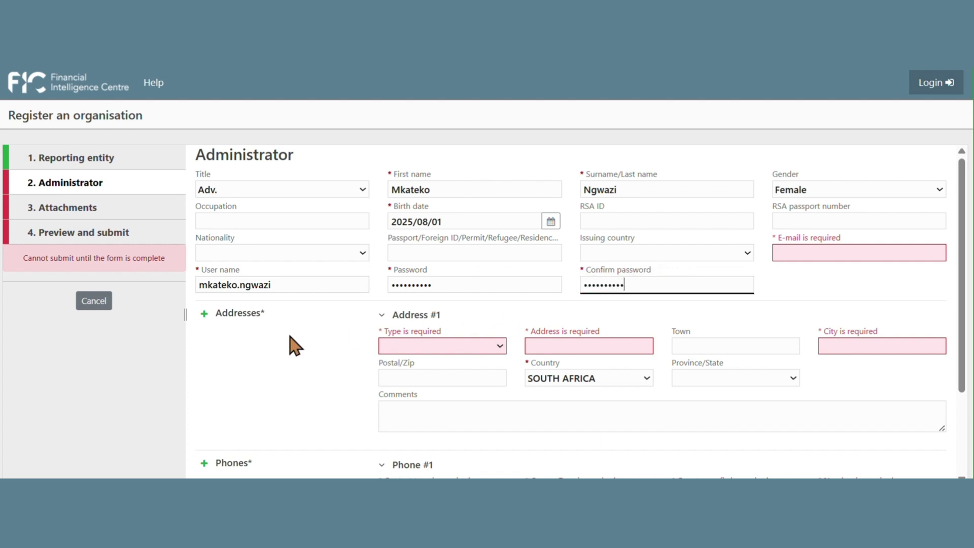
Step: Give the administrator a Business address with the street, city Johannesburg and postal code
scroll(292, 346, down, 2)
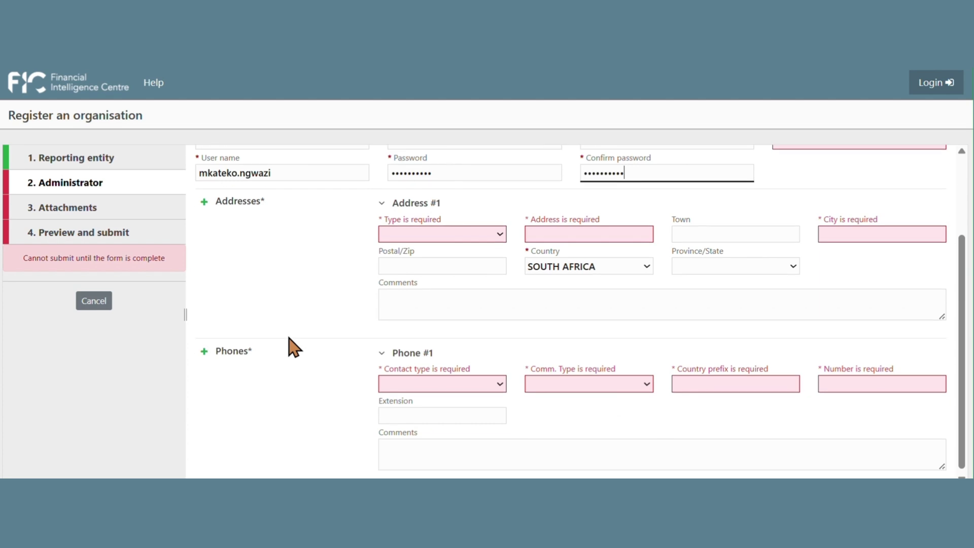
click(412, 232)
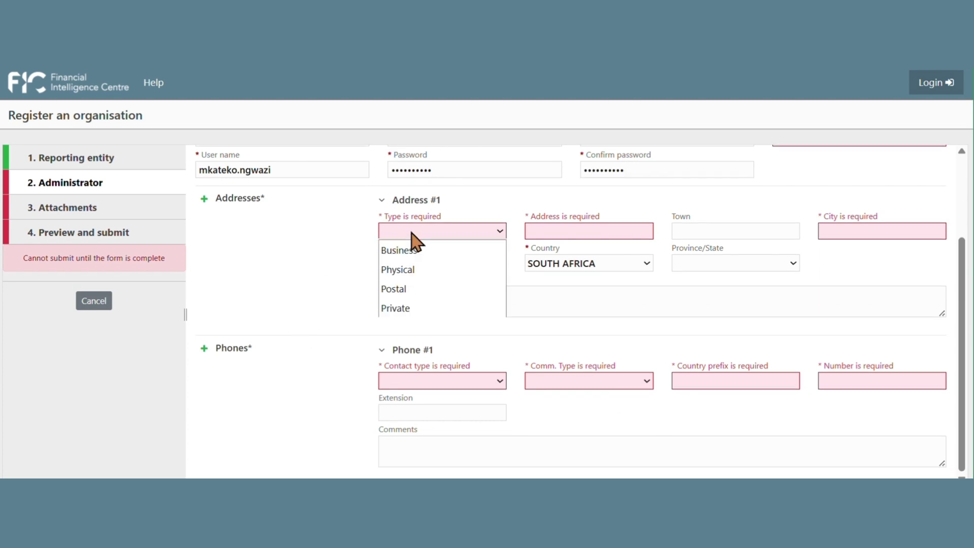
click(423, 256)
click(546, 231)
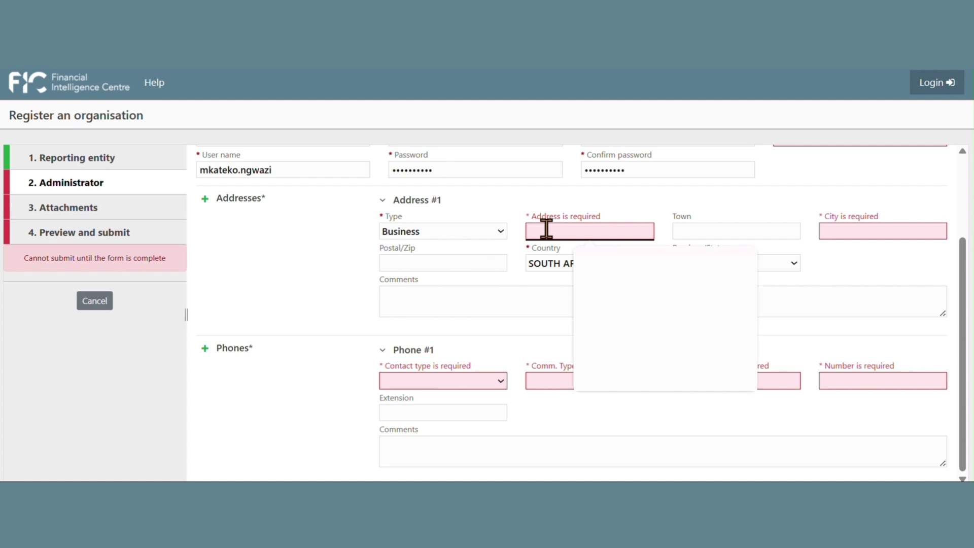
text(123)
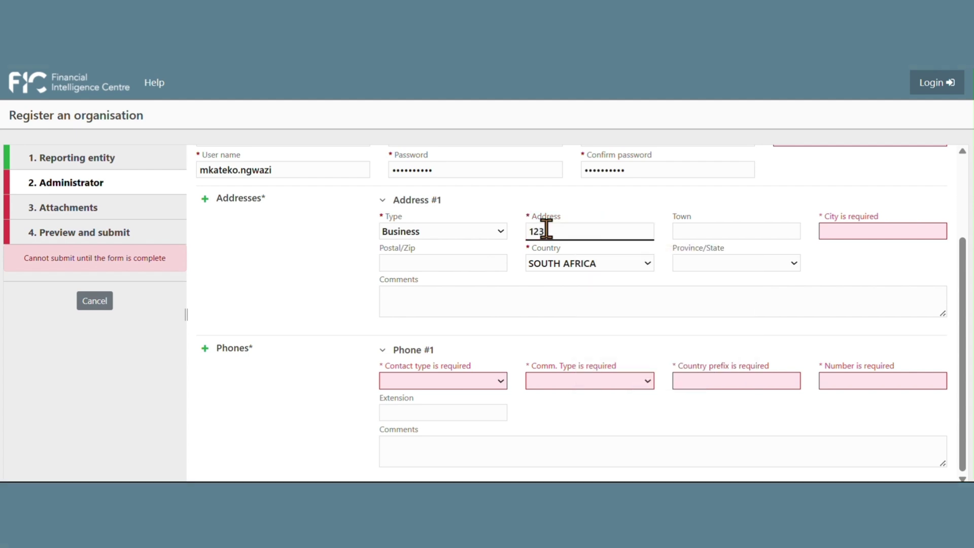
text( b)
text(g)
text( street)
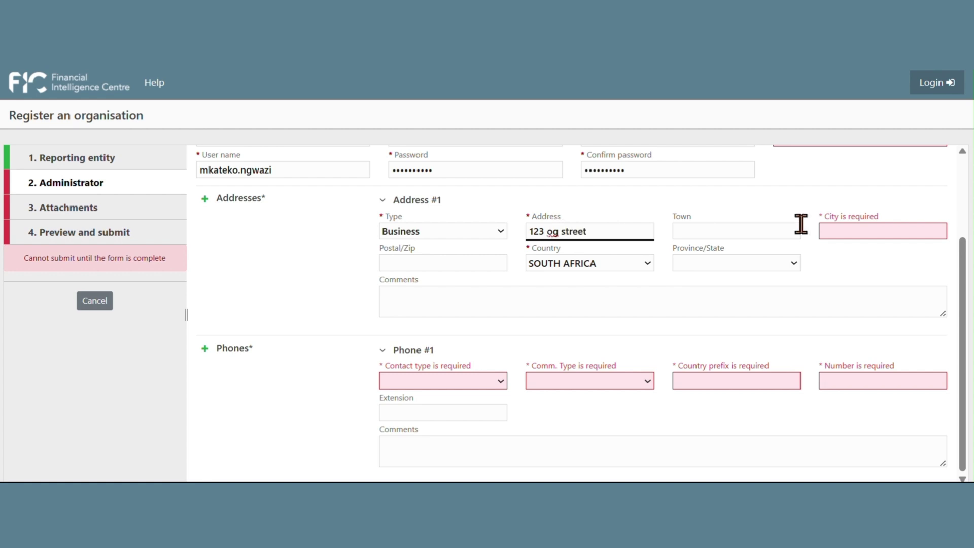
click(862, 233)
text(J)
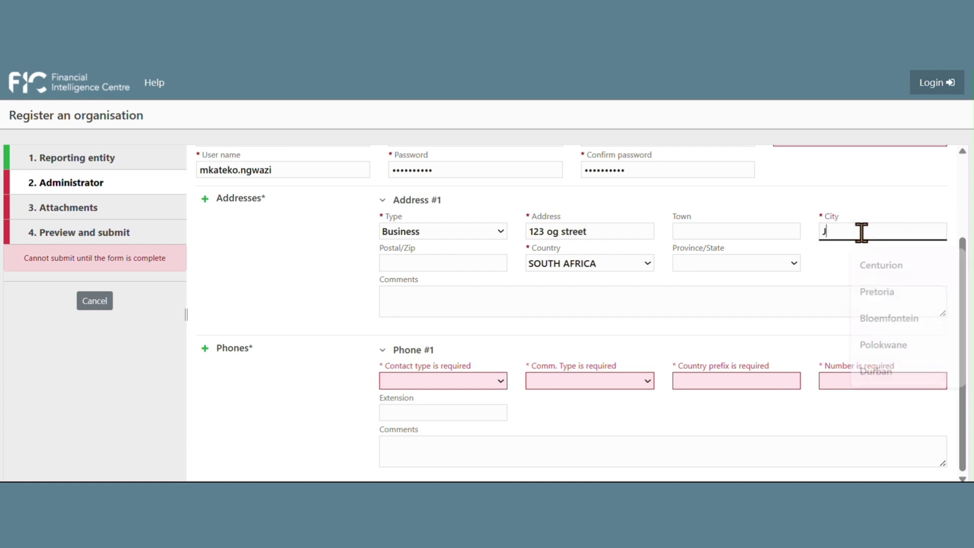
text(ohannesburg)
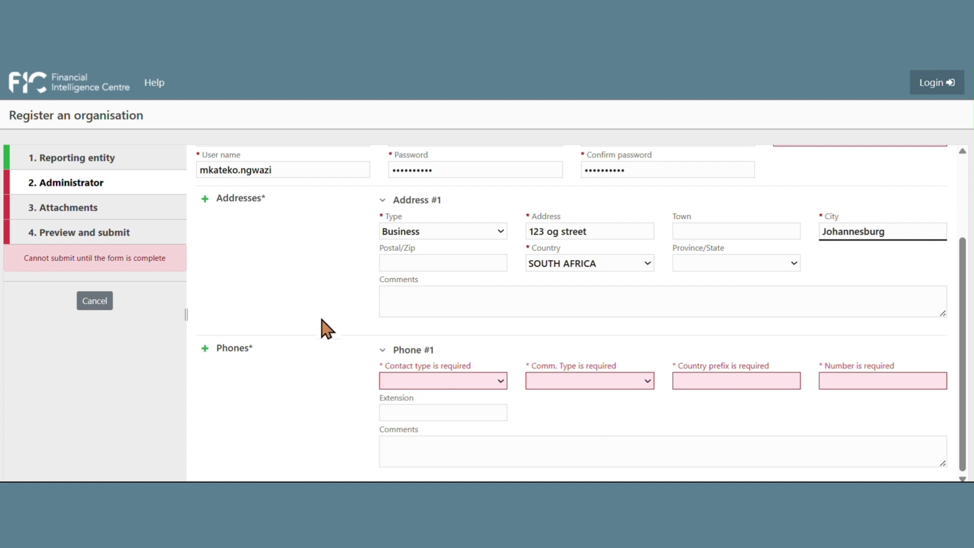
click(424, 264)
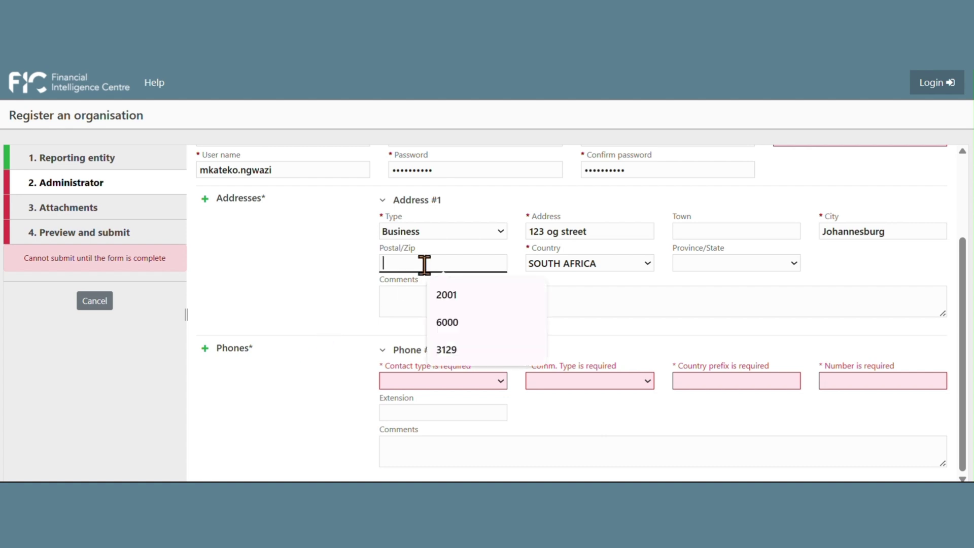
text(1234)
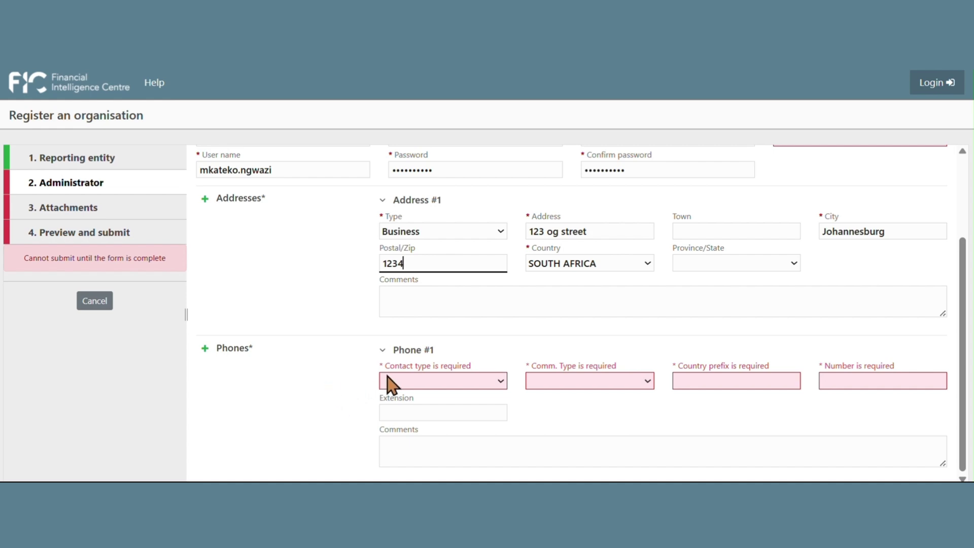
Step: Add the administrator's Business contact number phone with prefix 27 and the phone number
click(402, 384)
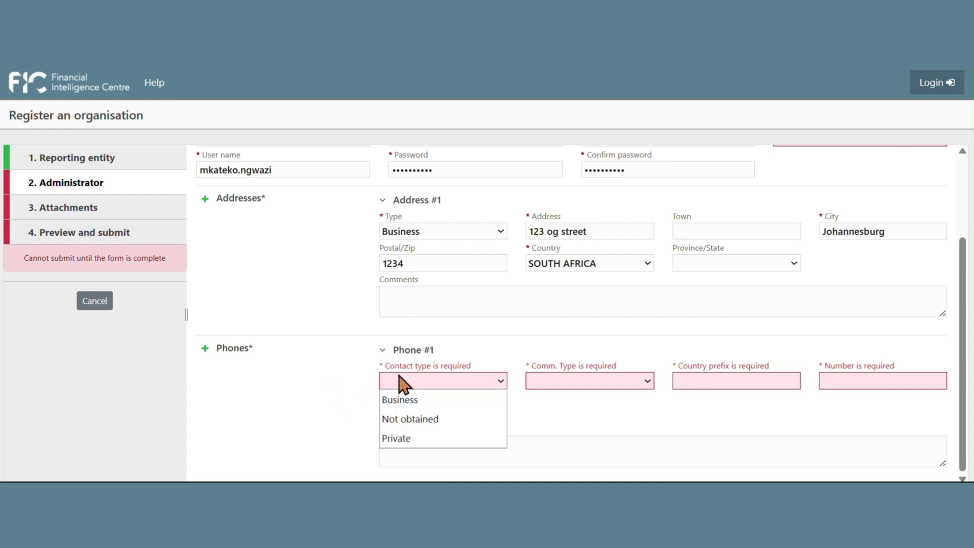
click(411, 401)
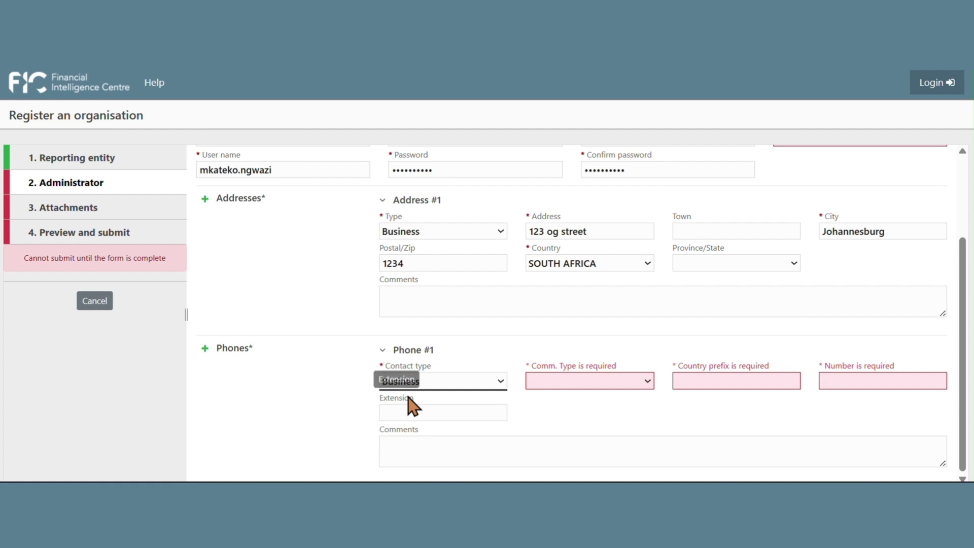
click(646, 381)
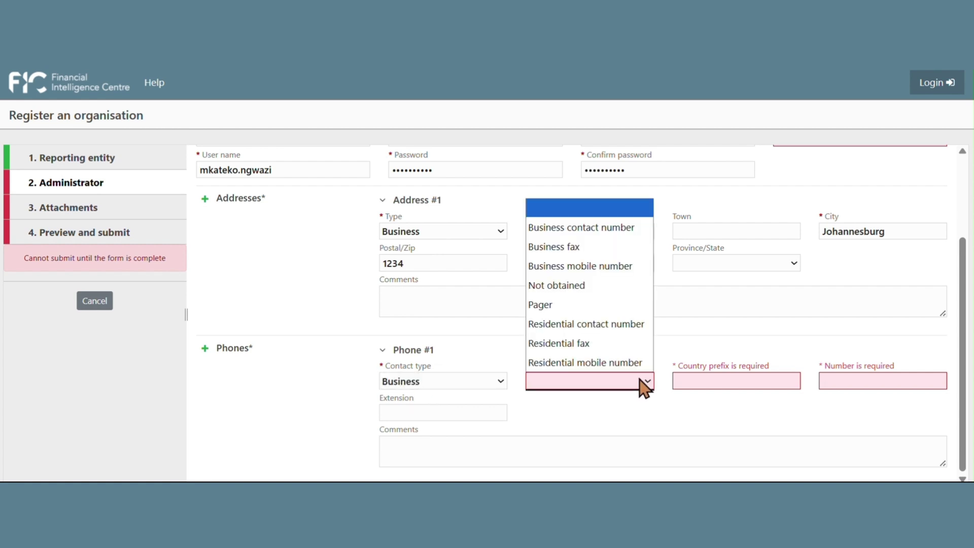
click(597, 239)
click(720, 378)
click(735, 413)
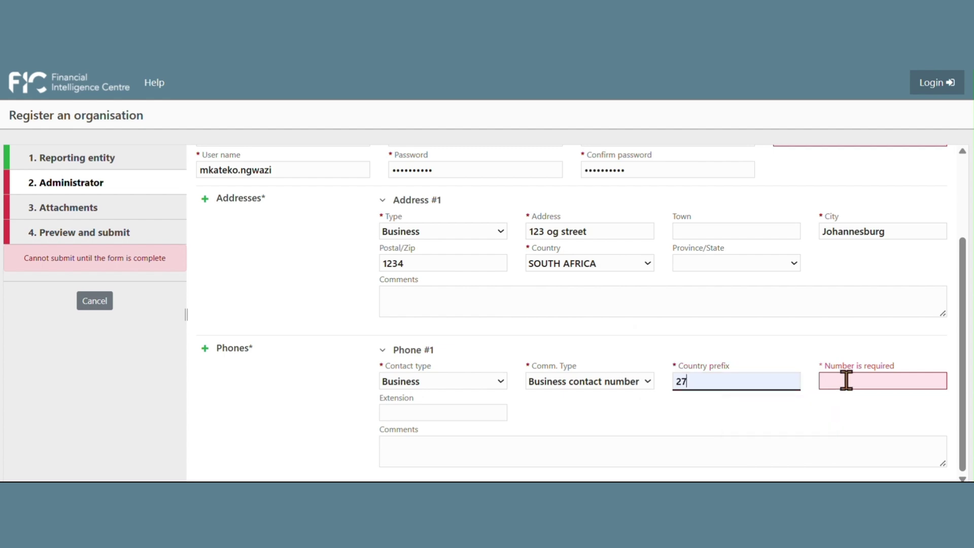
click(855, 379)
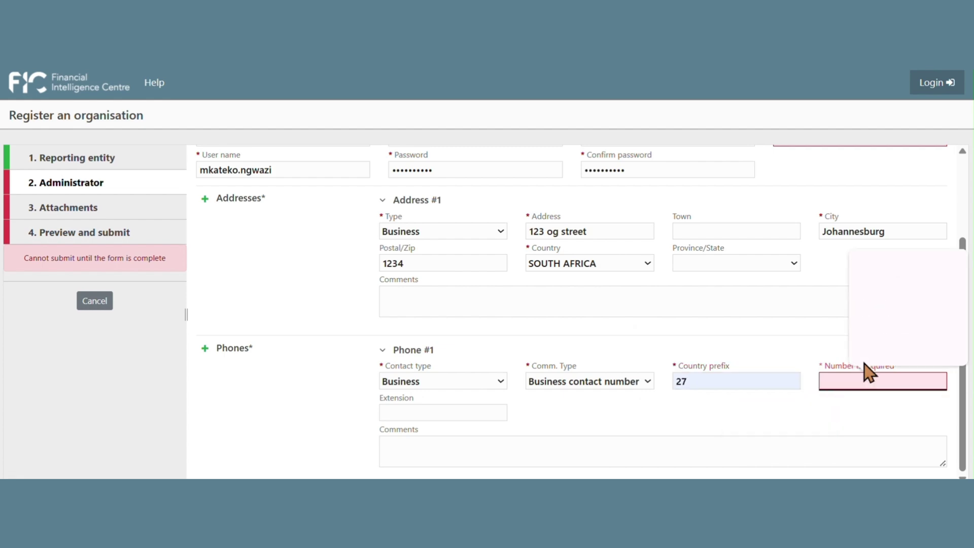
text(1234567890)
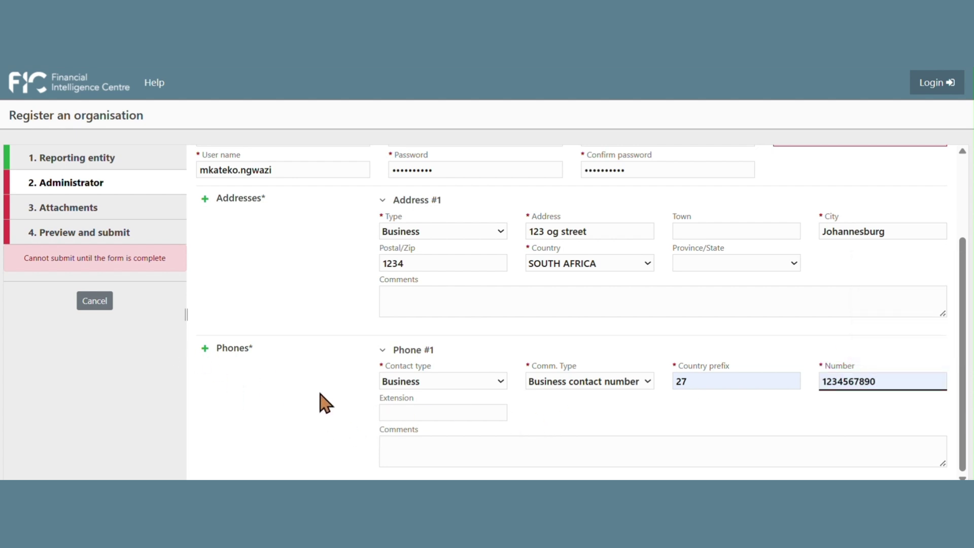
scroll(356, 390, up, 3)
click(843, 253)
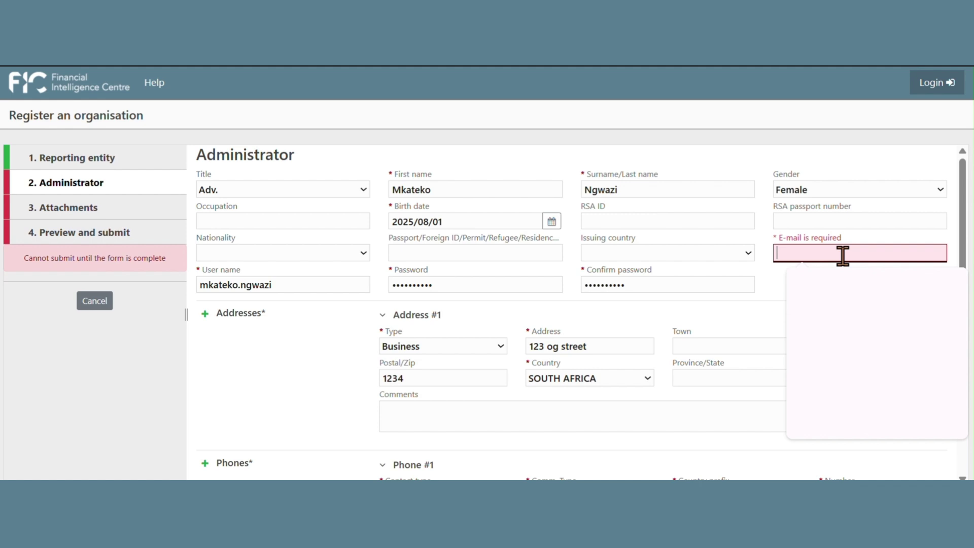
Step: Type the administrator's e-mail address, removing a stray character first
text(A)
key(BackSpace)
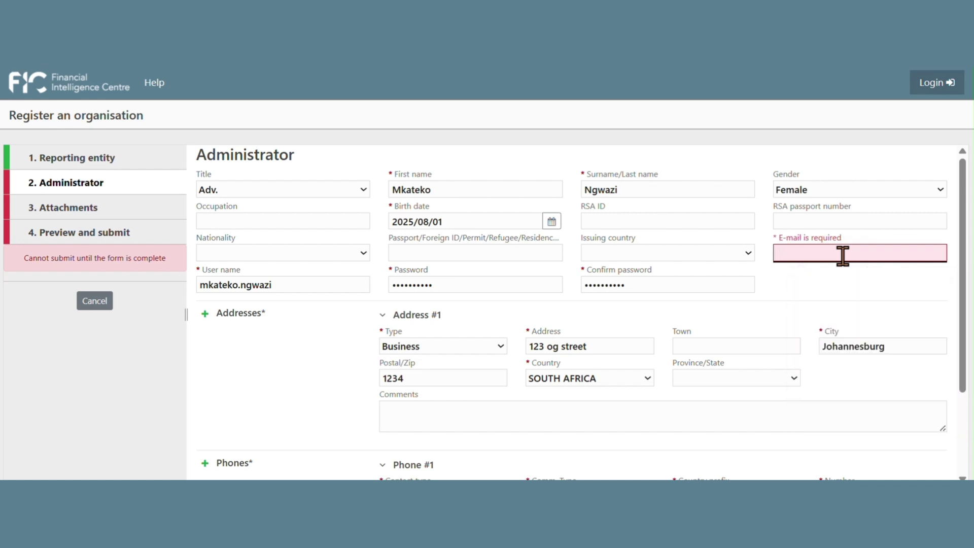
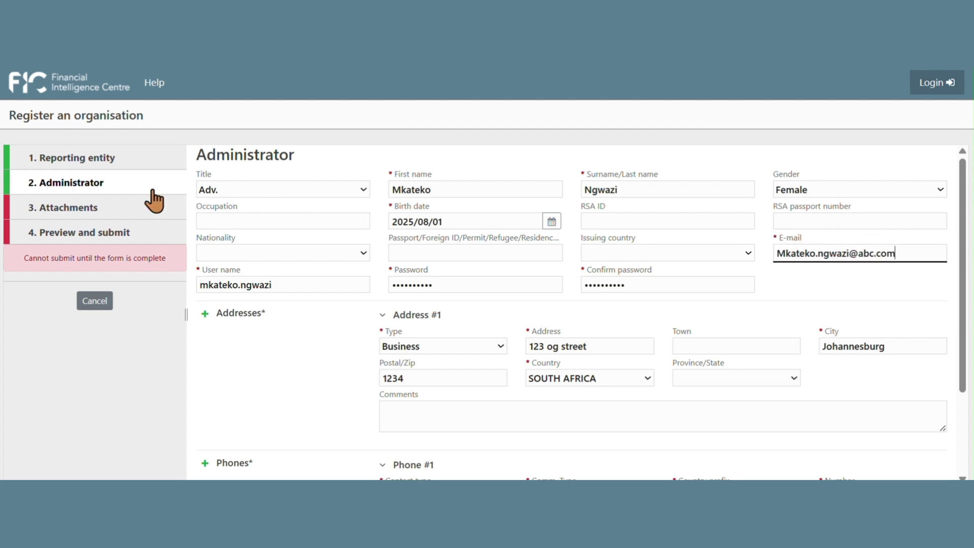
Step: Attach FIC Authorisation Letter.pdf and SA ID Copy.pdf on the Attachments step
click(57, 214)
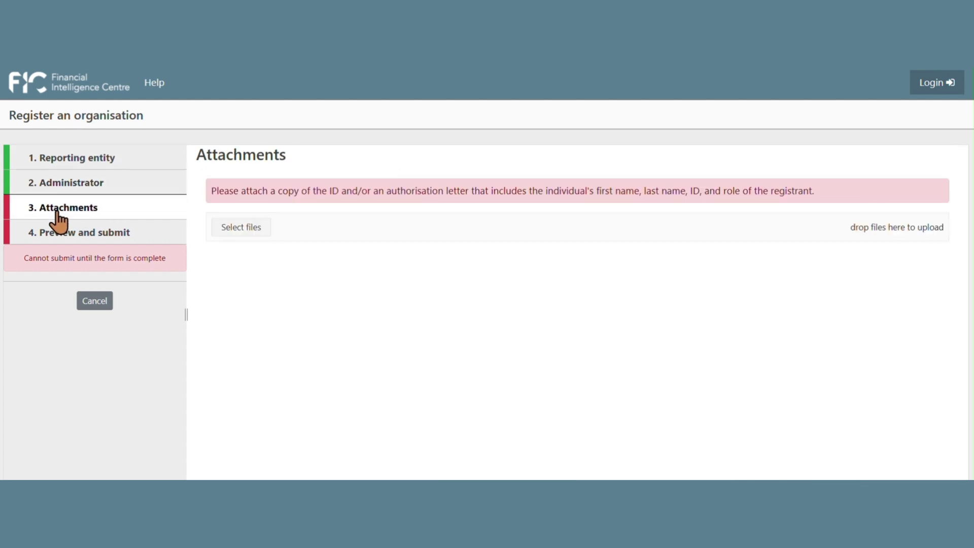
click(241, 229)
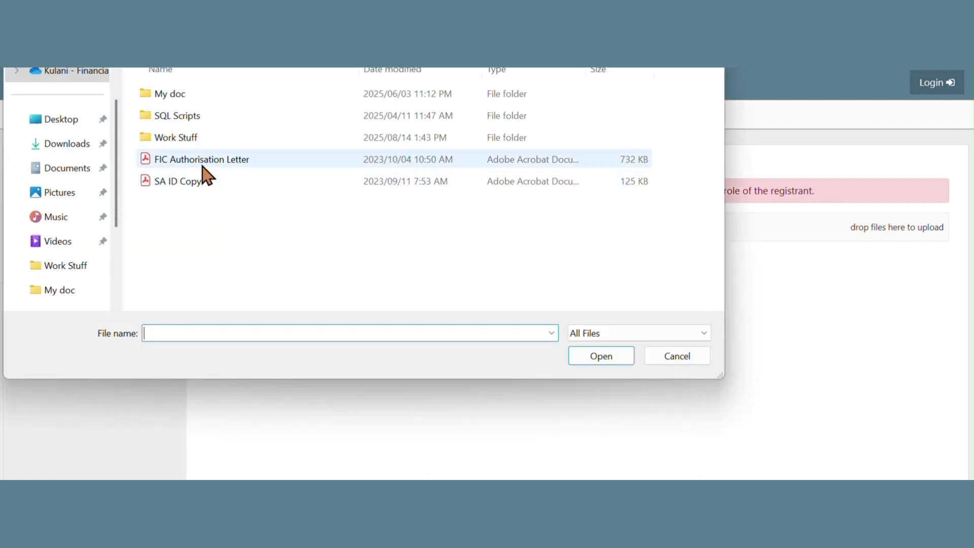
click(203, 161)
ctrl+click(202, 181)
click(614, 359)
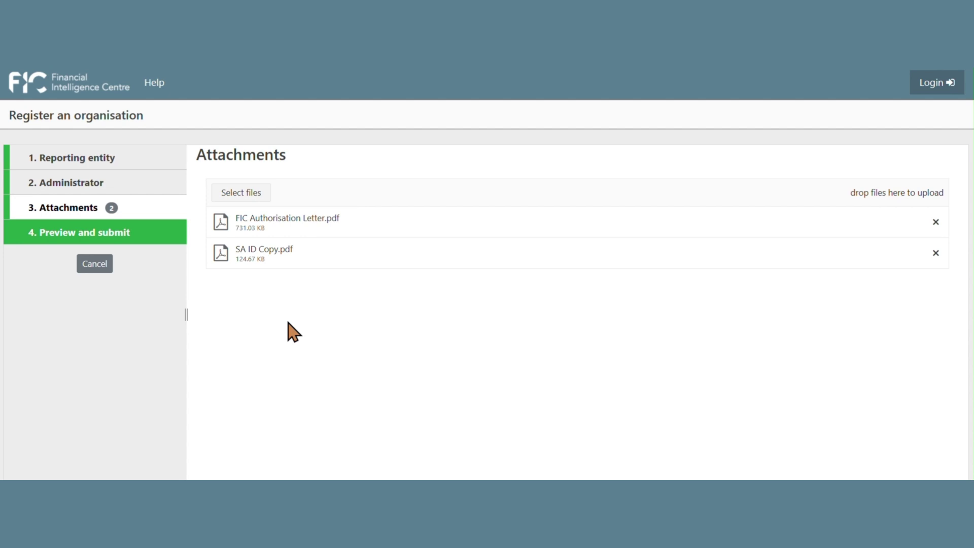
click(51, 234)
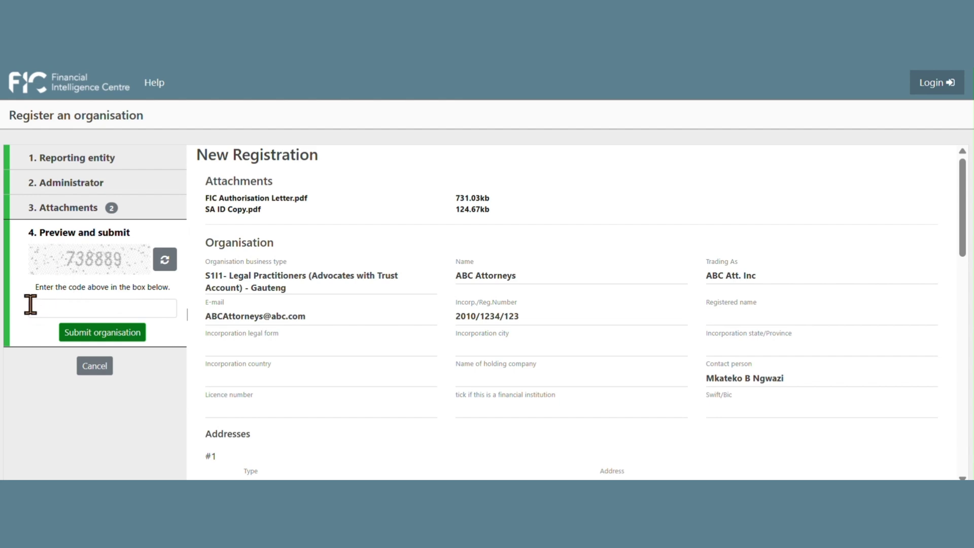
Step: Enter the captcha verification code shown in the image and submit the organisation registration
click(47, 313)
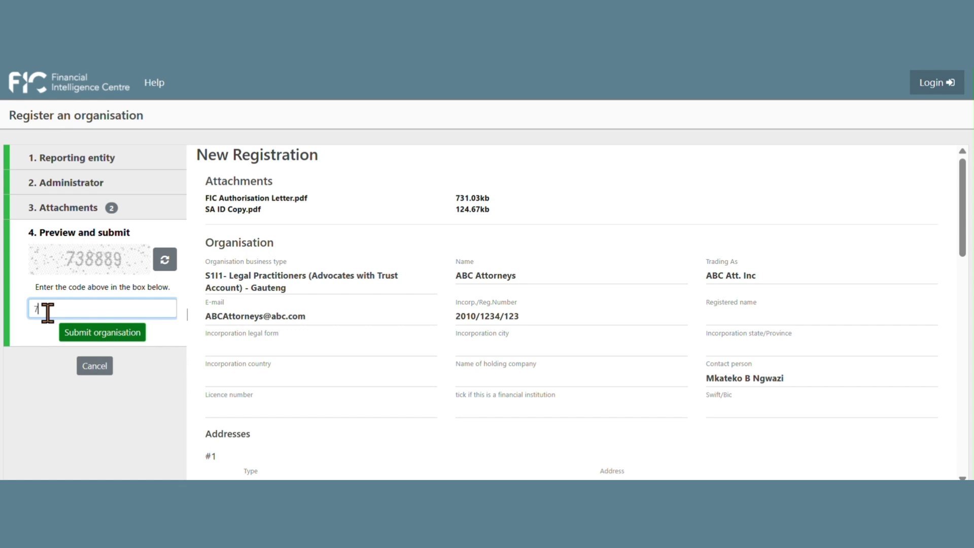
text(738889)
click(119, 333)
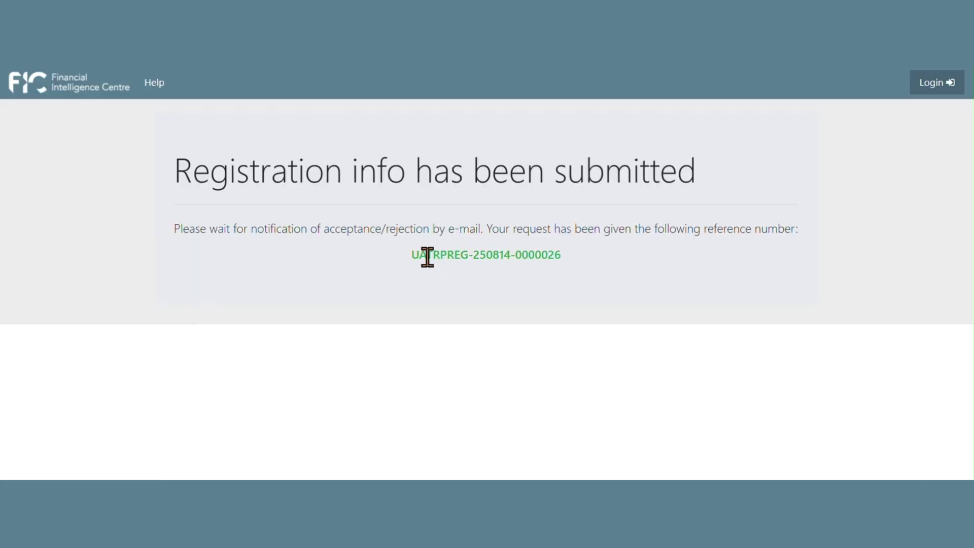
Step: Highlight the green request reference number on the confirmation page so it can be copied
drag(412, 257, 565, 259)
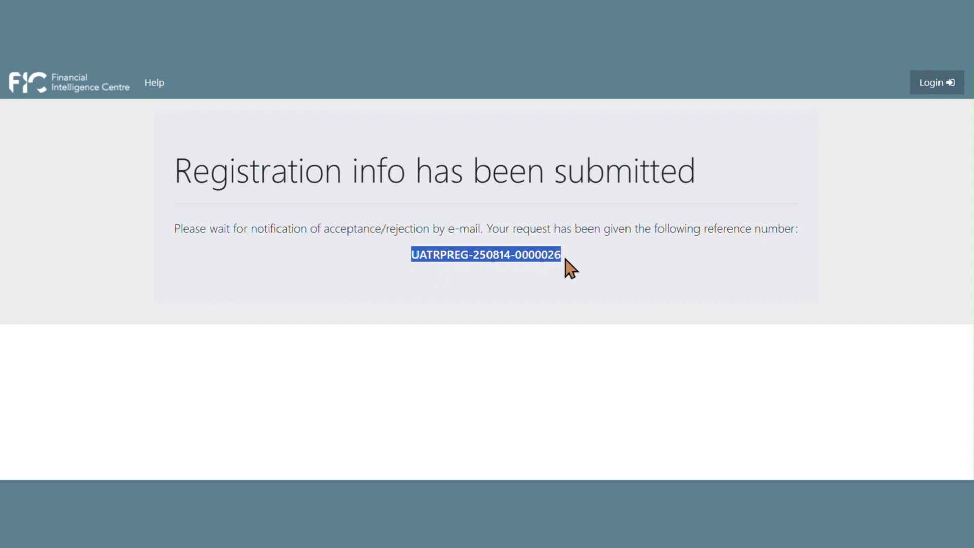